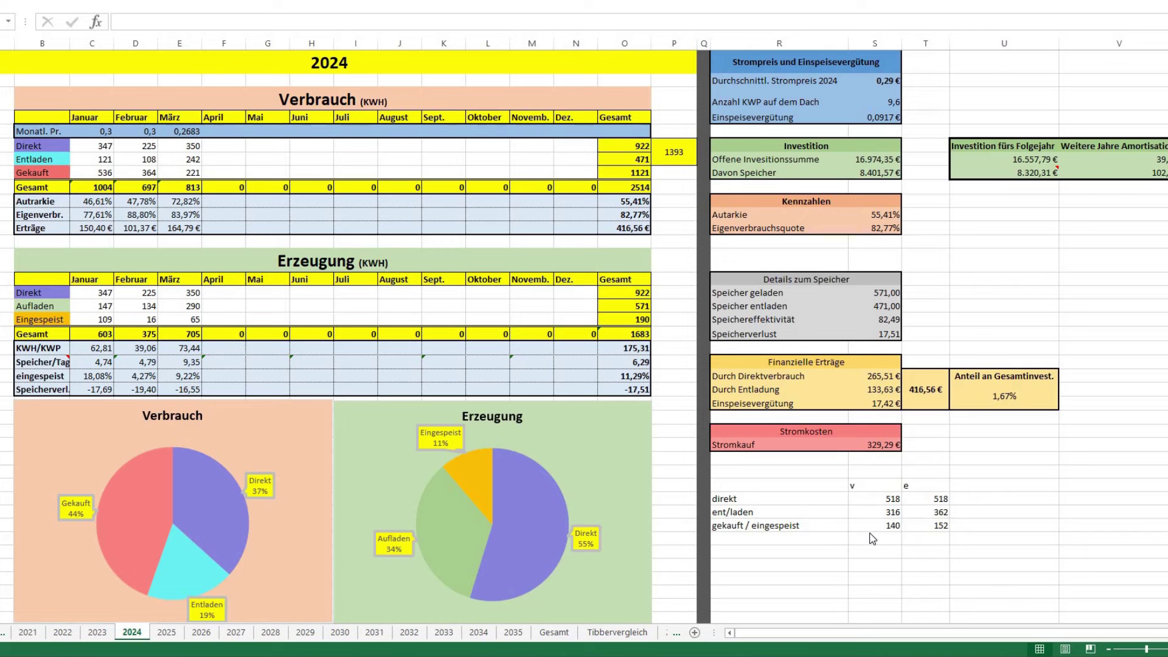
Paste the v column's 518, 316 and 140 as values only into April's Direkt, Entladen and Gekauft cells under Verbrauch
key("Down")
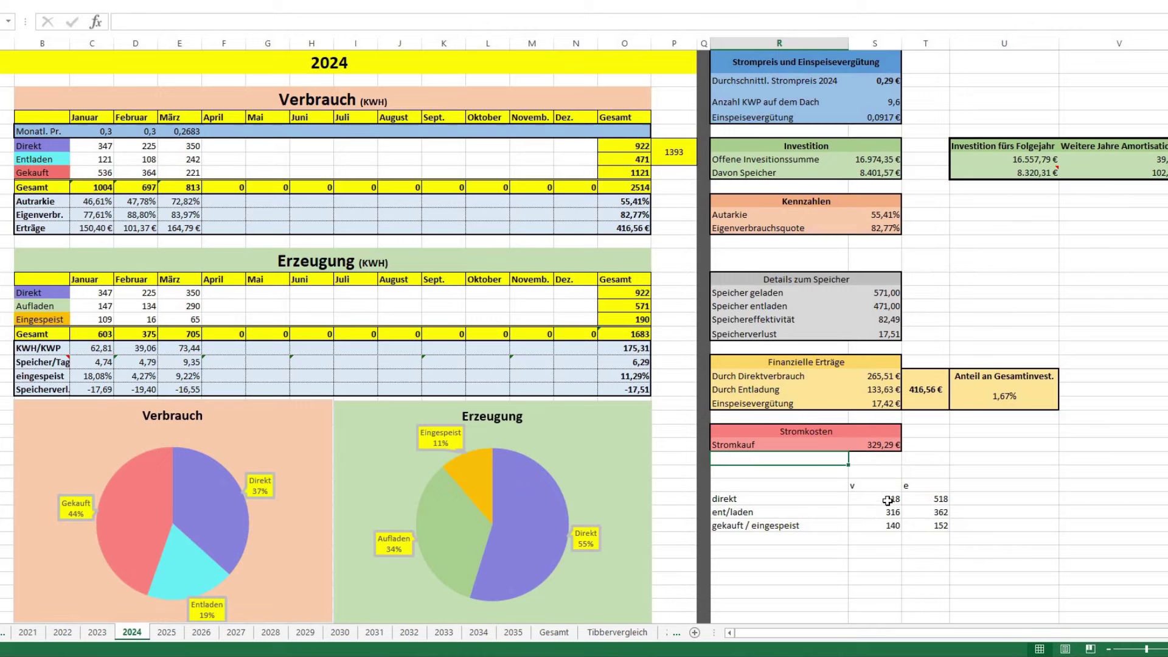
left_click_drag(886, 498, 928, 498)
key("ctrl+c")
left_click(224, 146)
key("ctrl+v")
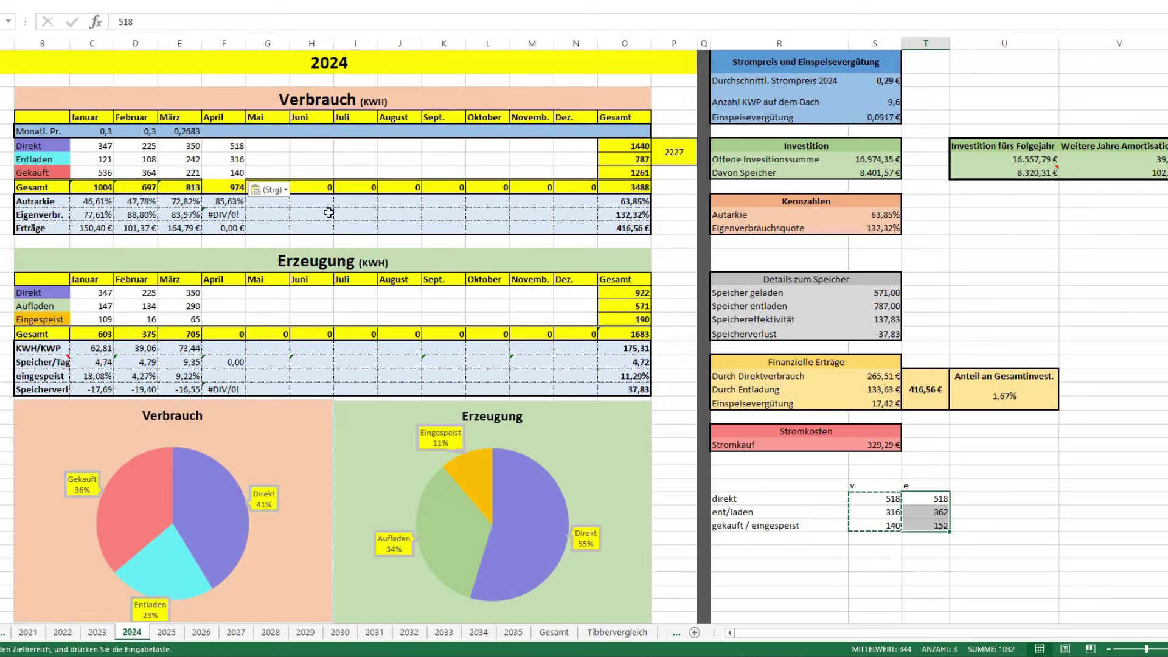
key("ctrl+z")
right_click(218, 147)
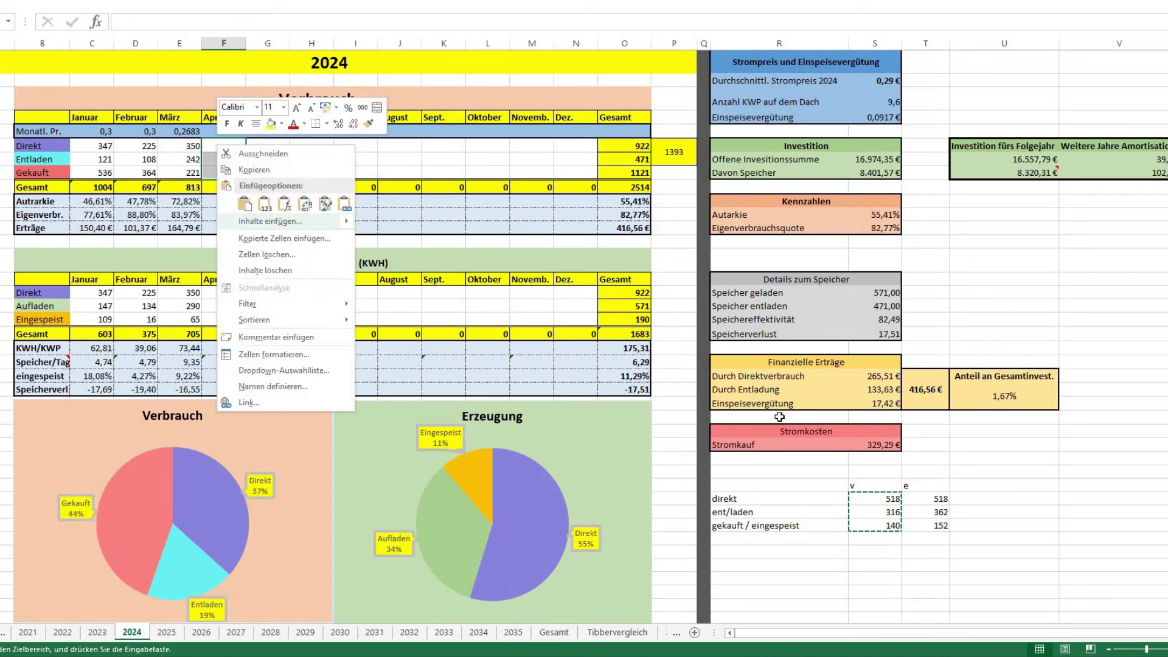
left_click(266, 205)
Paste the e column's 518, 362 and 152 as values only into April's Direkt, Aufladen and Eingespeist cells under Erzeugung
left_click(874, 444)
left_click_drag(934, 524, 927, 498)
key("ctrl+c")
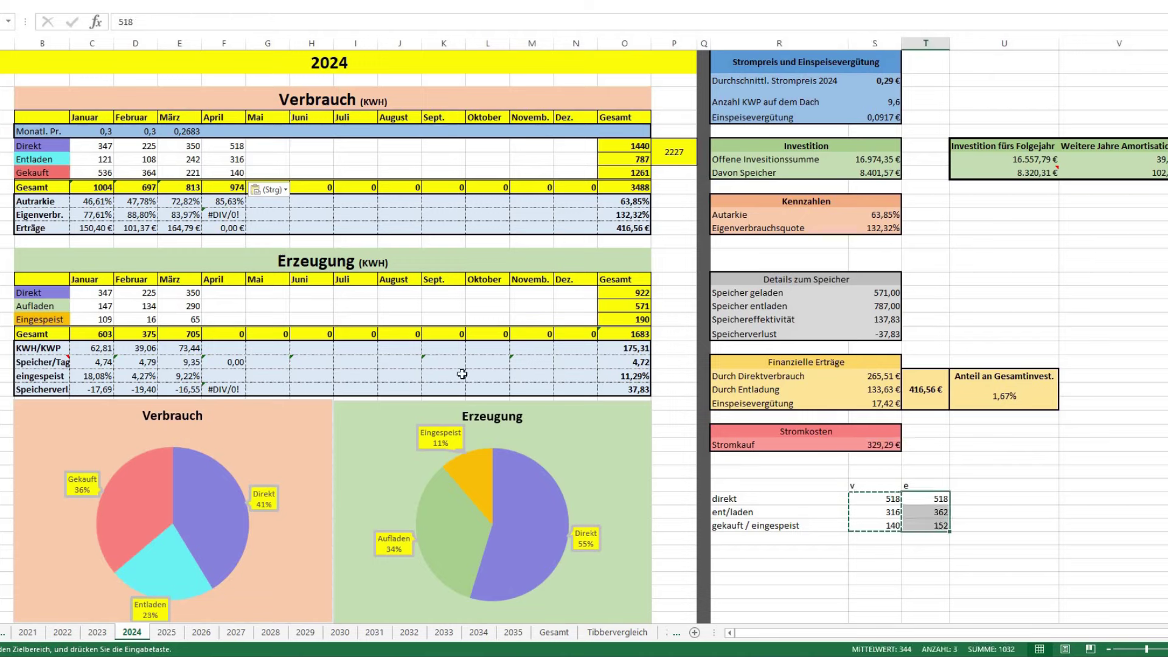
right_click(216, 293)
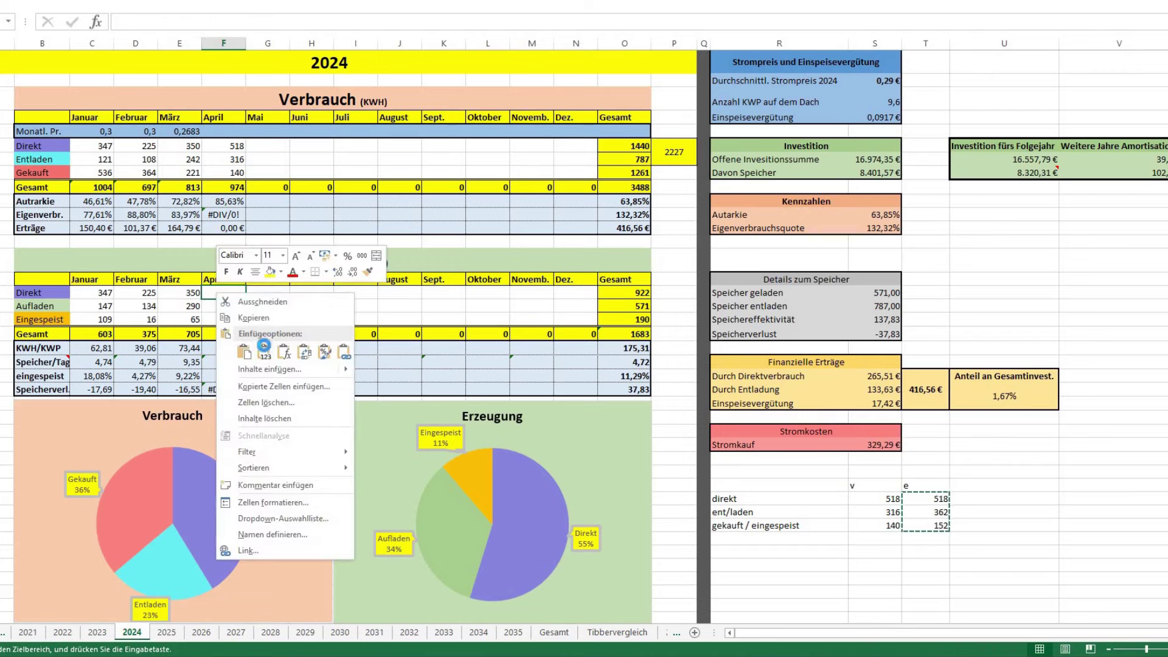
left_click(265, 350)
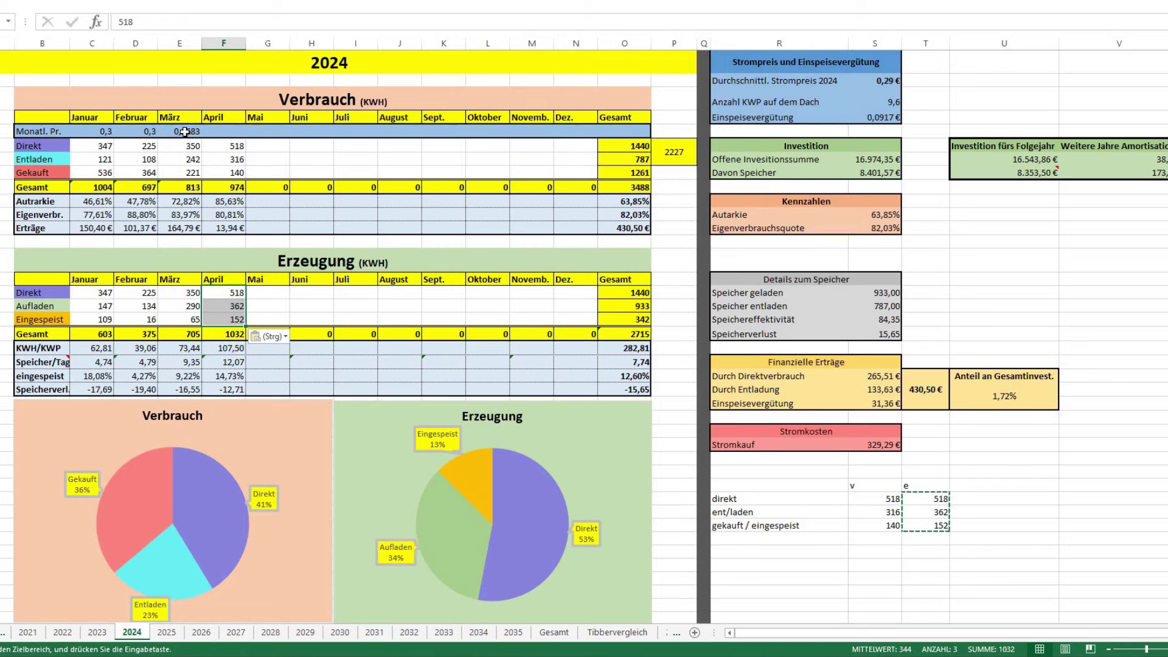
Copy March's monthly electricity price of 0,2683 into the Monatl. Pr. cell for April
left_click(188, 131)
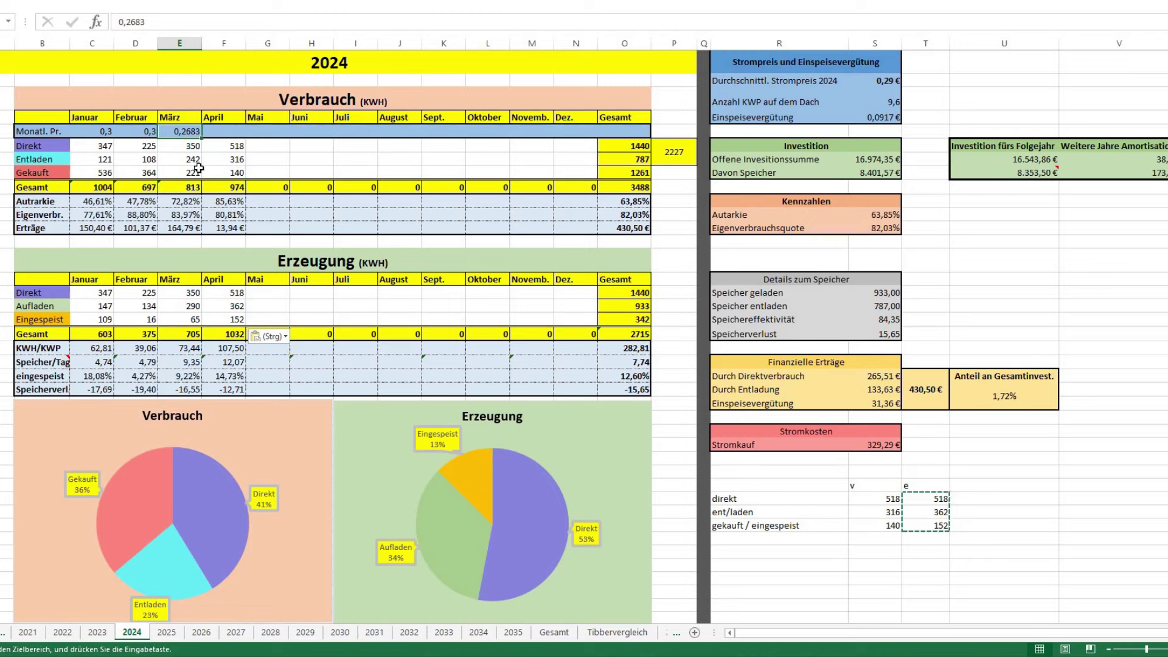
key("ctrl+c")
key("Right")
key("ctrl+v")
left_click(316, 161)
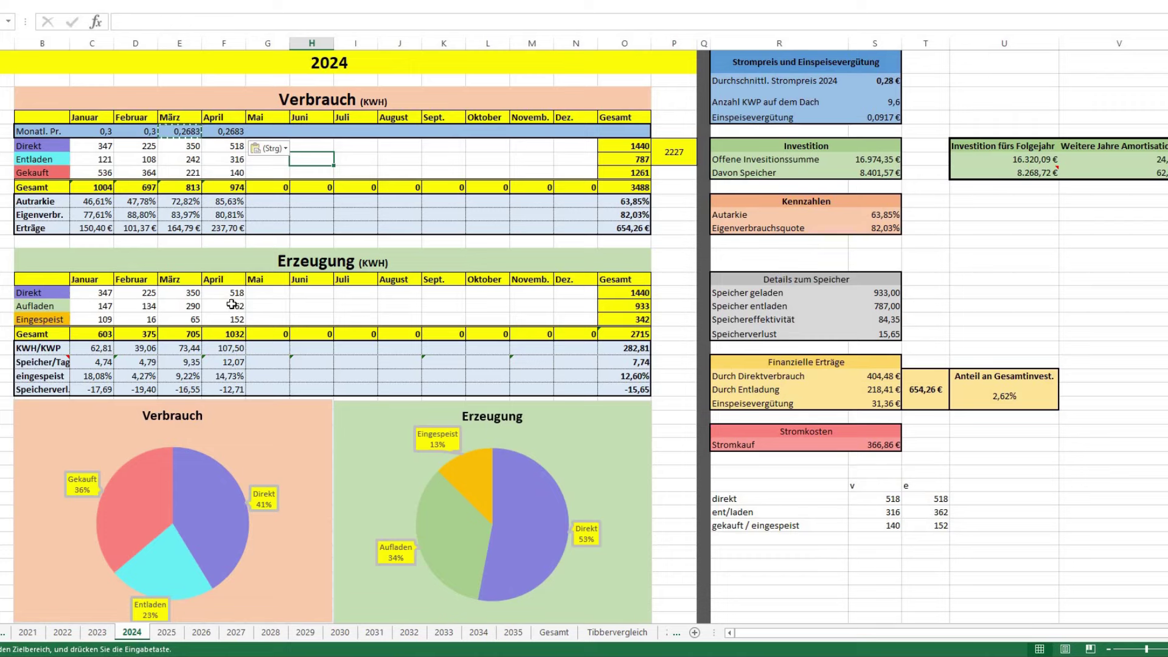
Compare April's consumption and generation figures in the 2024 sheet with those in the 2023, 2022 and 2021 sheets
left_click(100, 636)
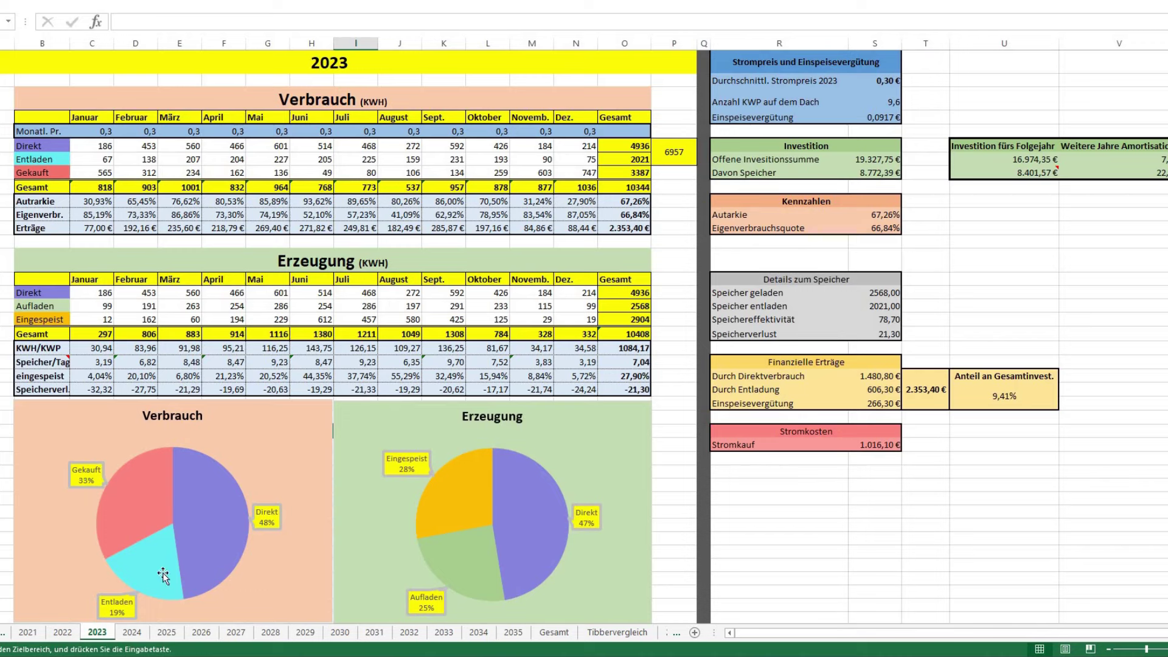
mouse_move(152, 587)
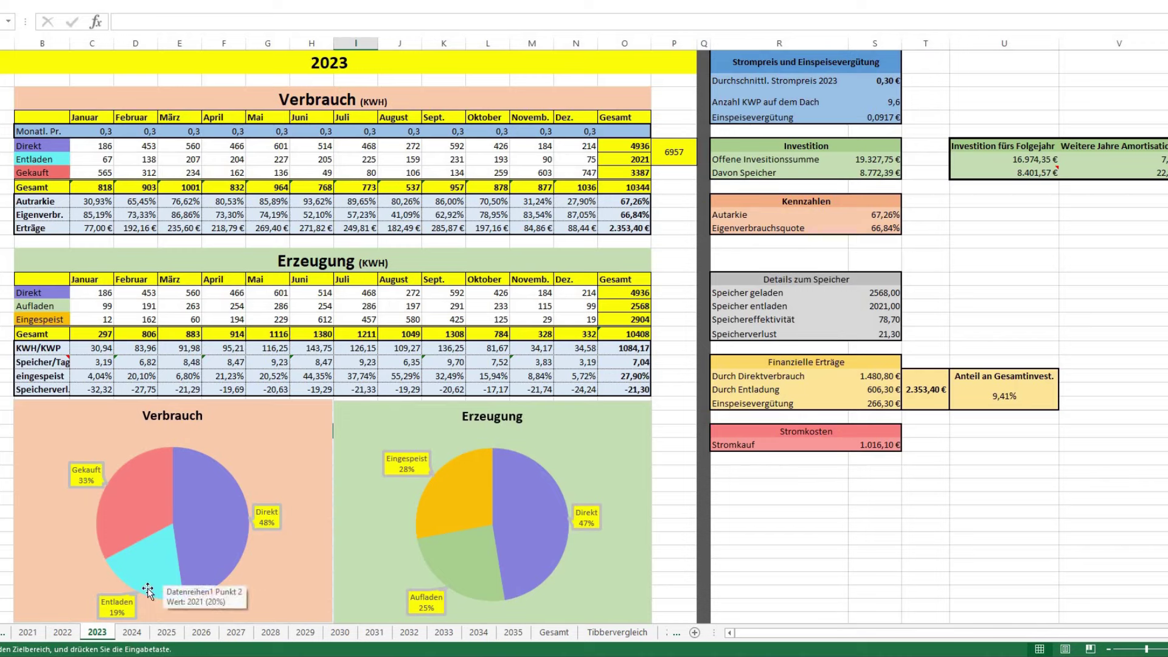
left_click(131, 633)
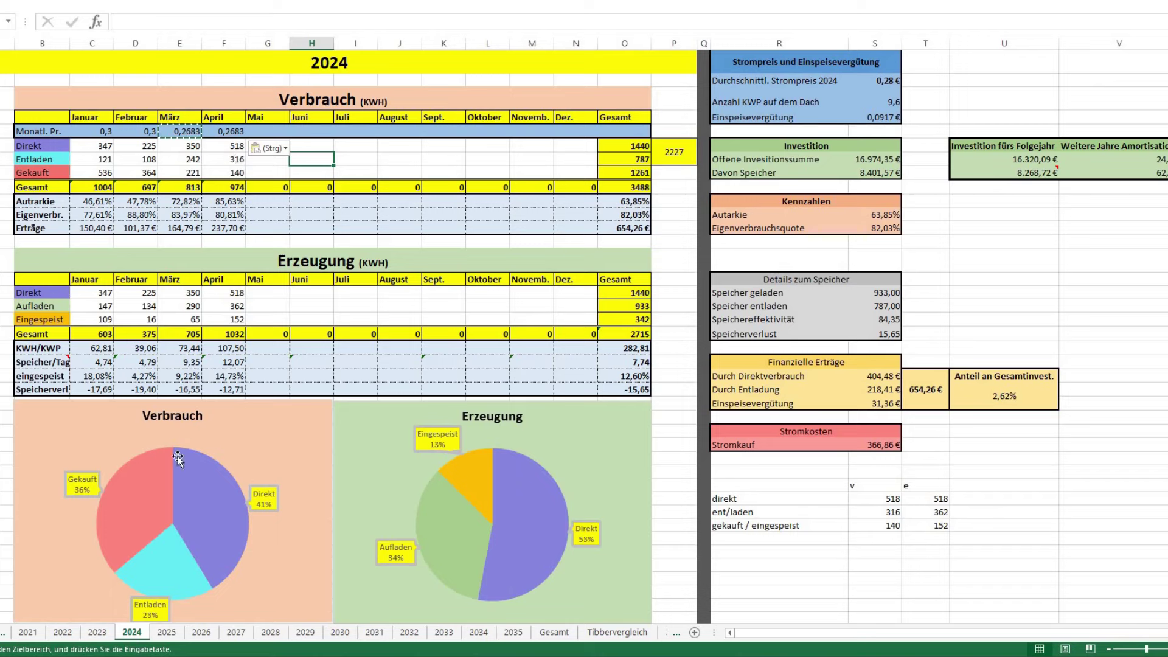
left_click(97, 632)
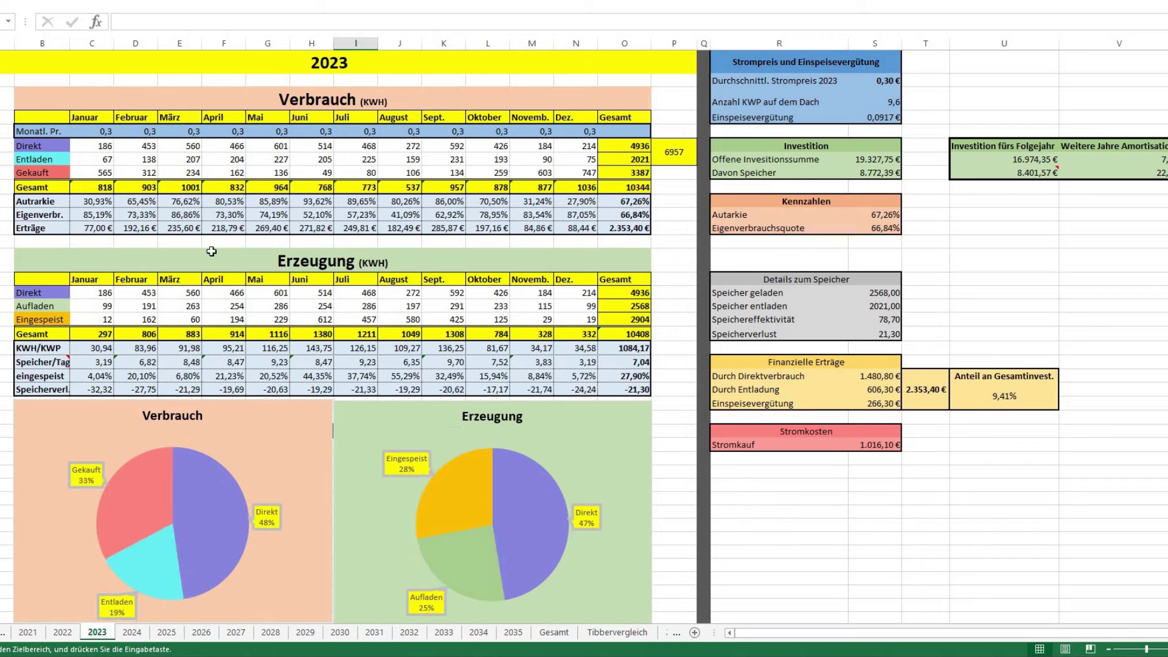
left_click(62, 632)
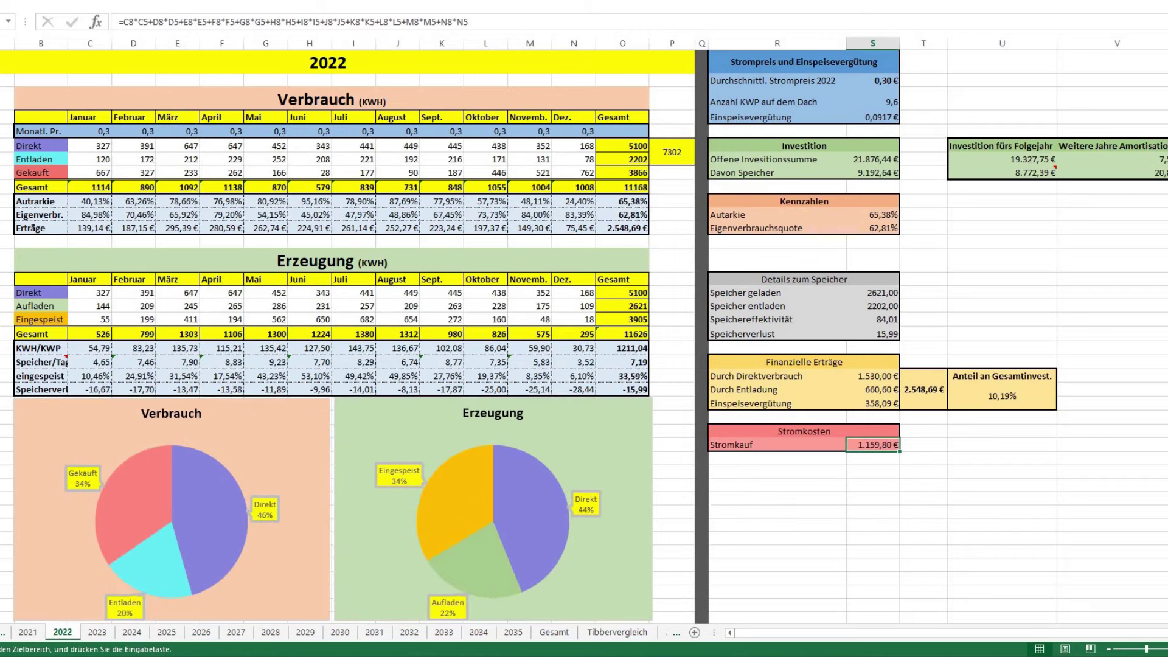
left_click(30, 634)
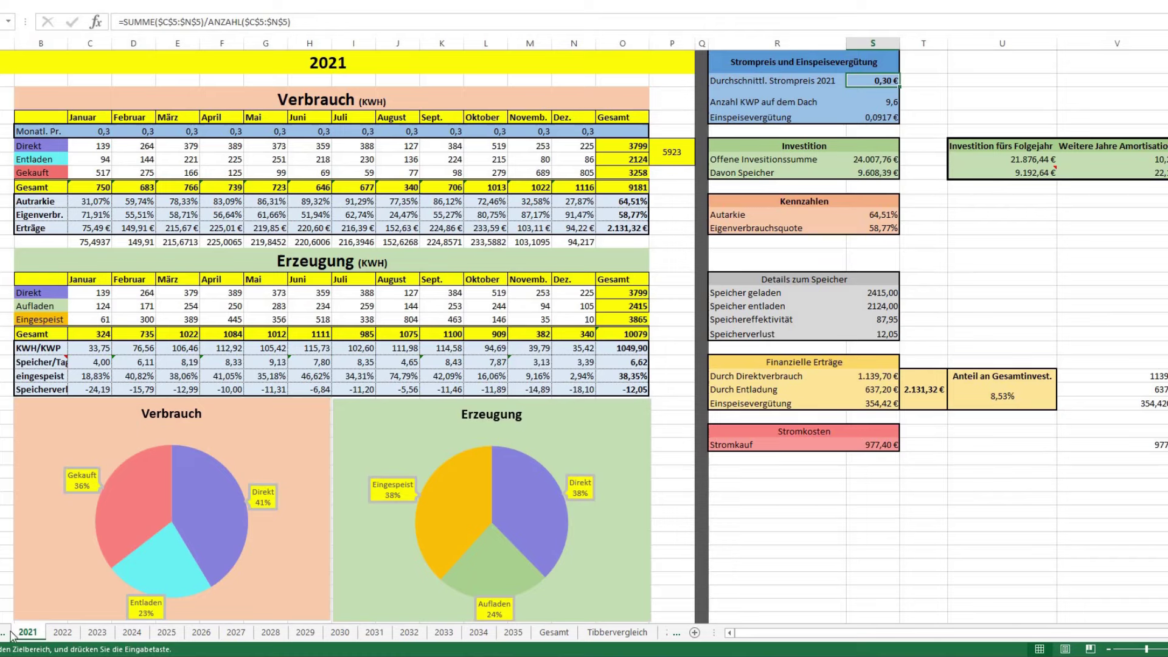
left_click(131, 633)
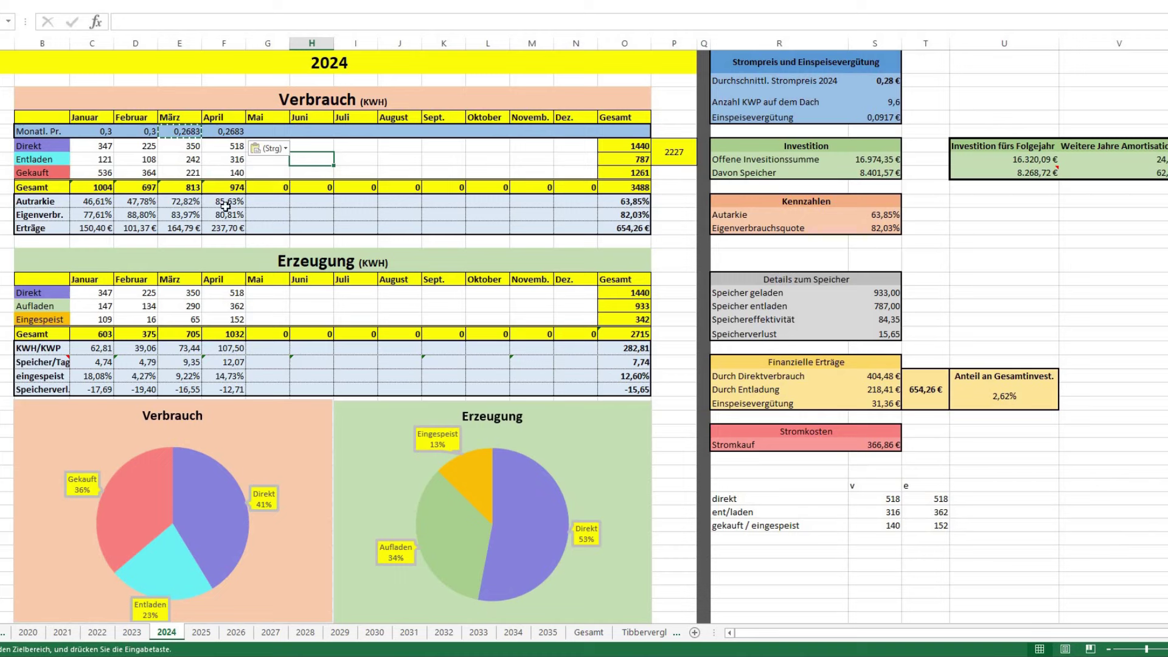
Review April's Autarkie in the 2023, 2022 and 2021 sheets and return to the 2024 sheet
left_click(132, 633)
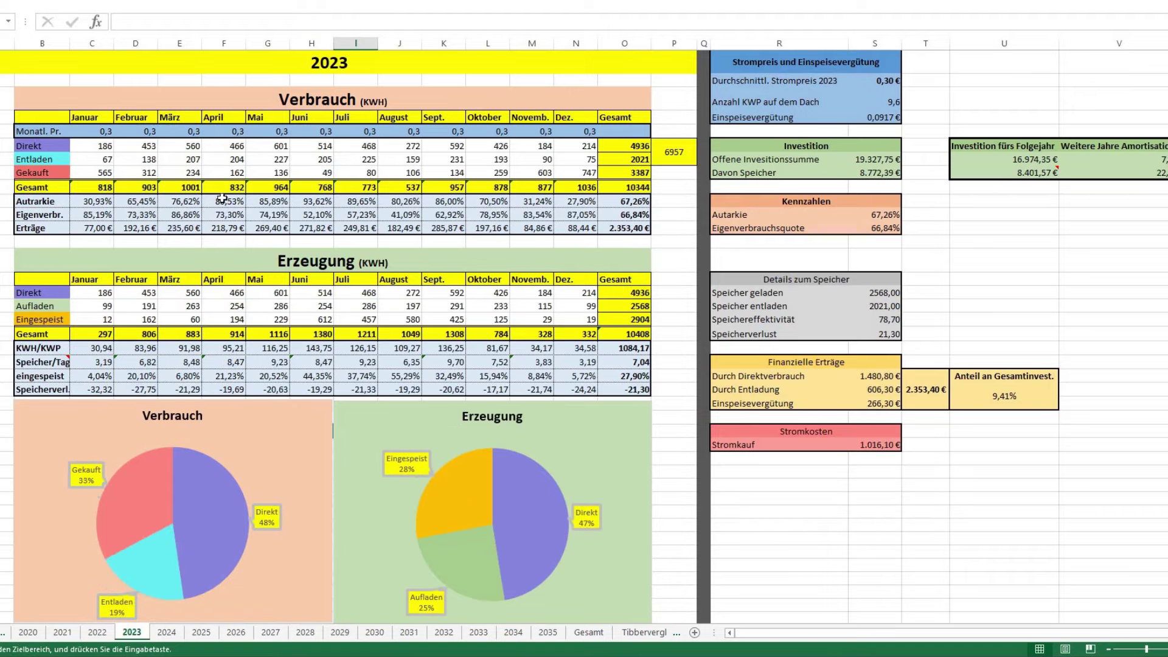
left_click(97, 633)
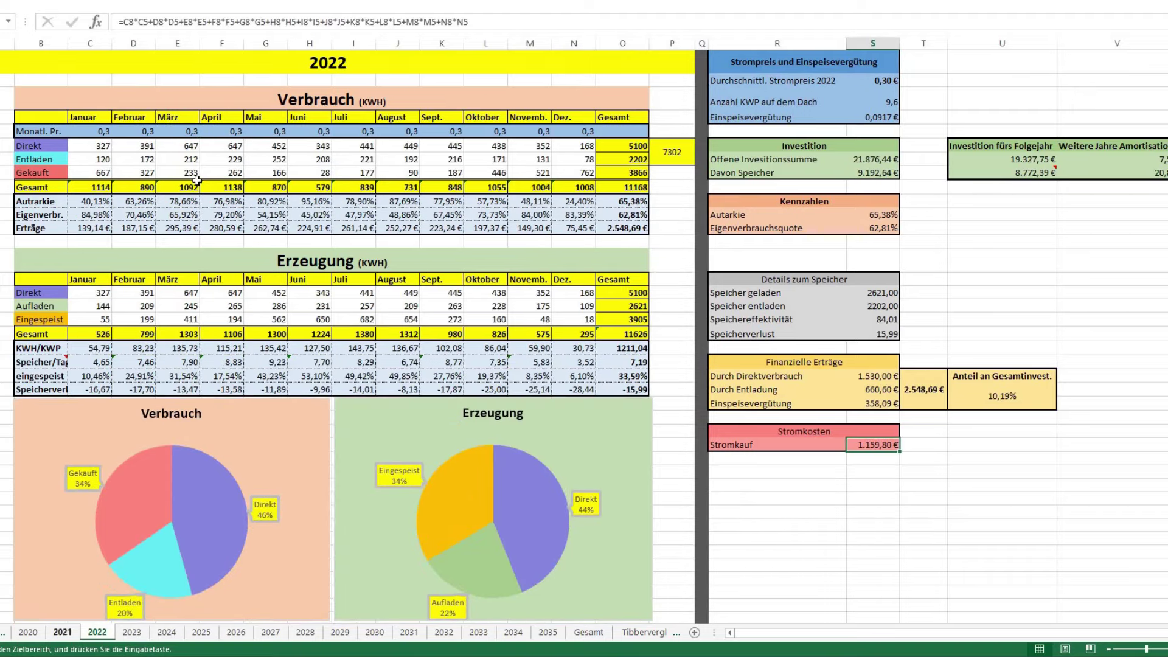
key("ctrl+Page_Up")
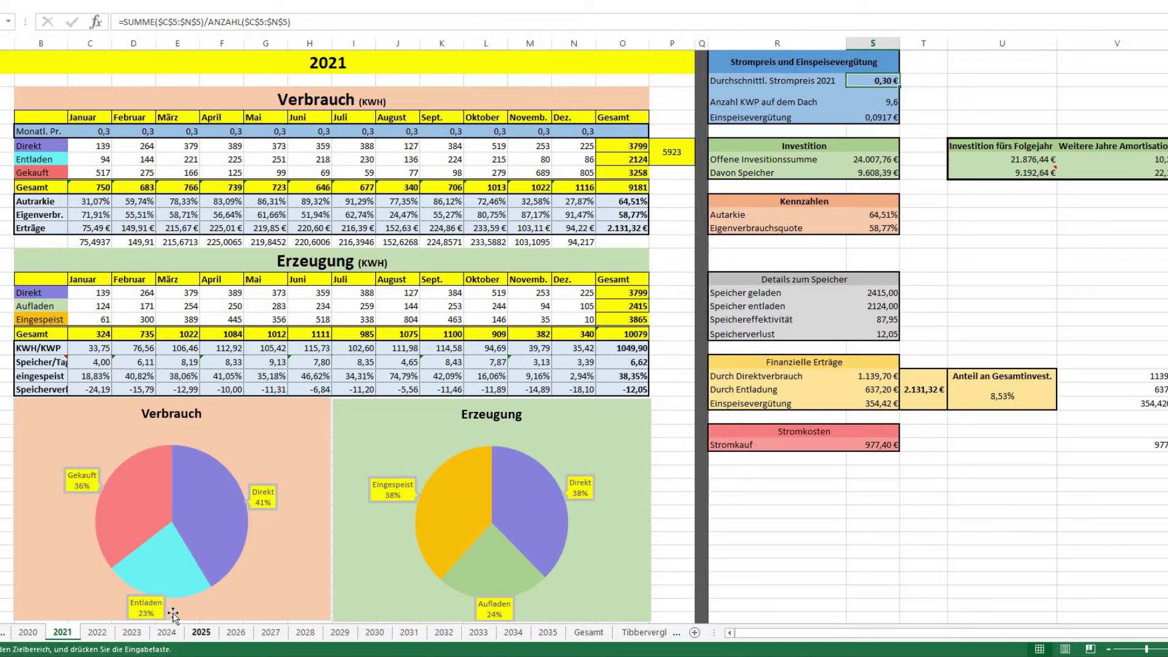
left_click(167, 633)
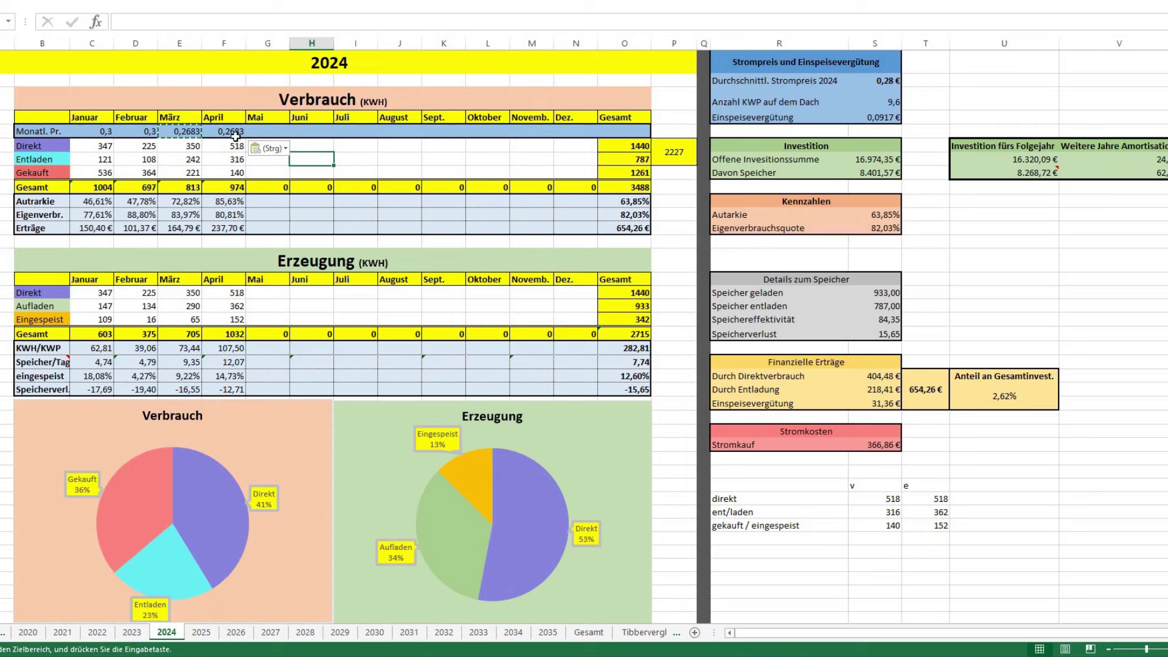
left_click(925, 186)
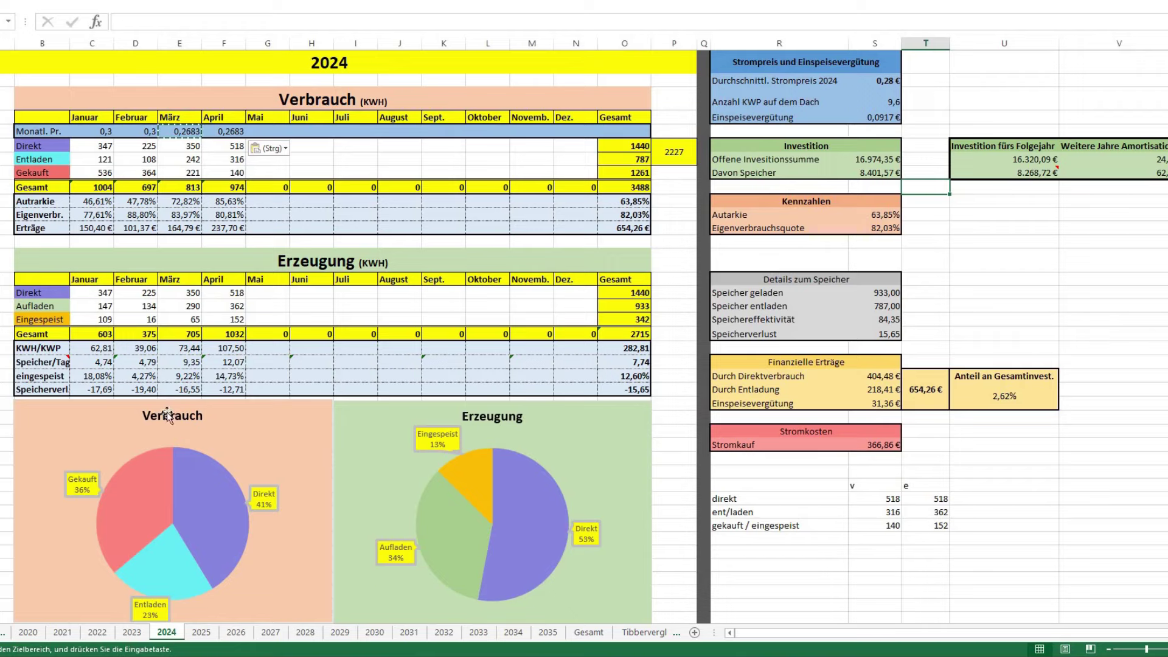
Check April's KWH/KWP yield in the 2023, 2022 and 2021 sheets against the 2024 sheet
left_click(125, 635)
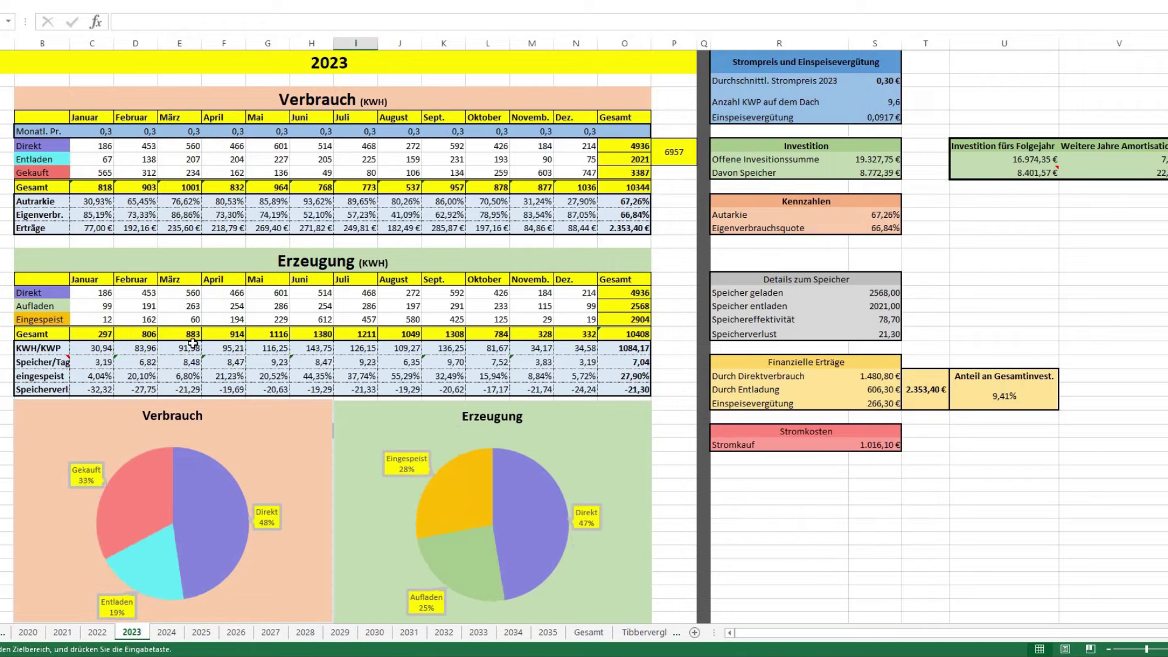
left_click(95, 633)
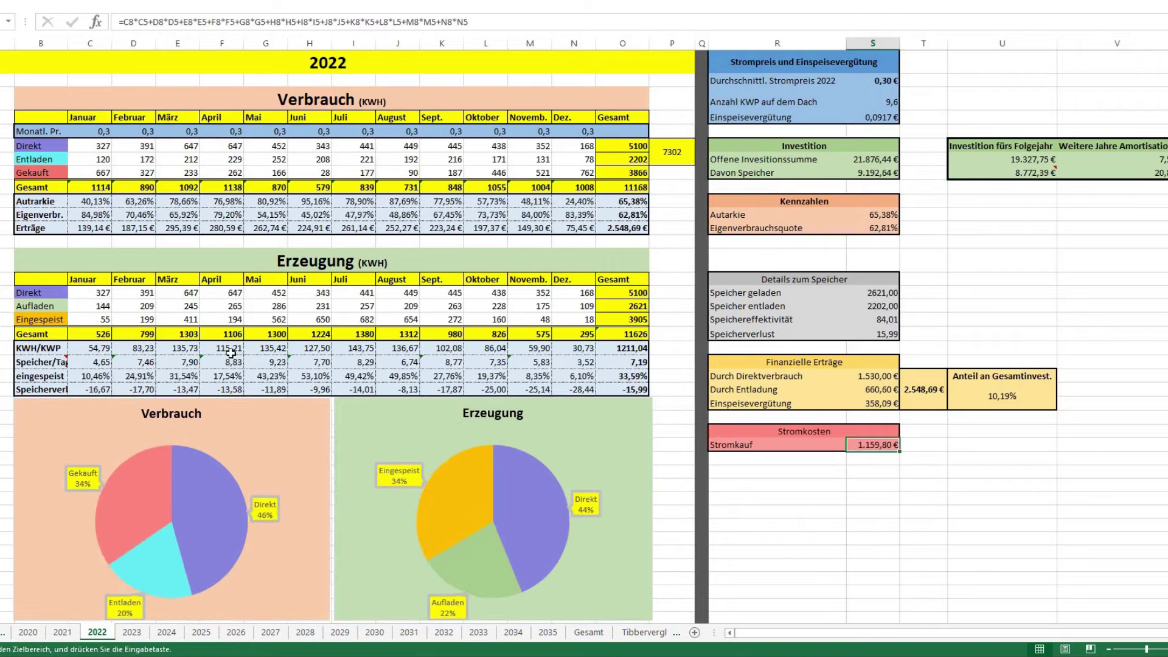
left_click(63, 632)
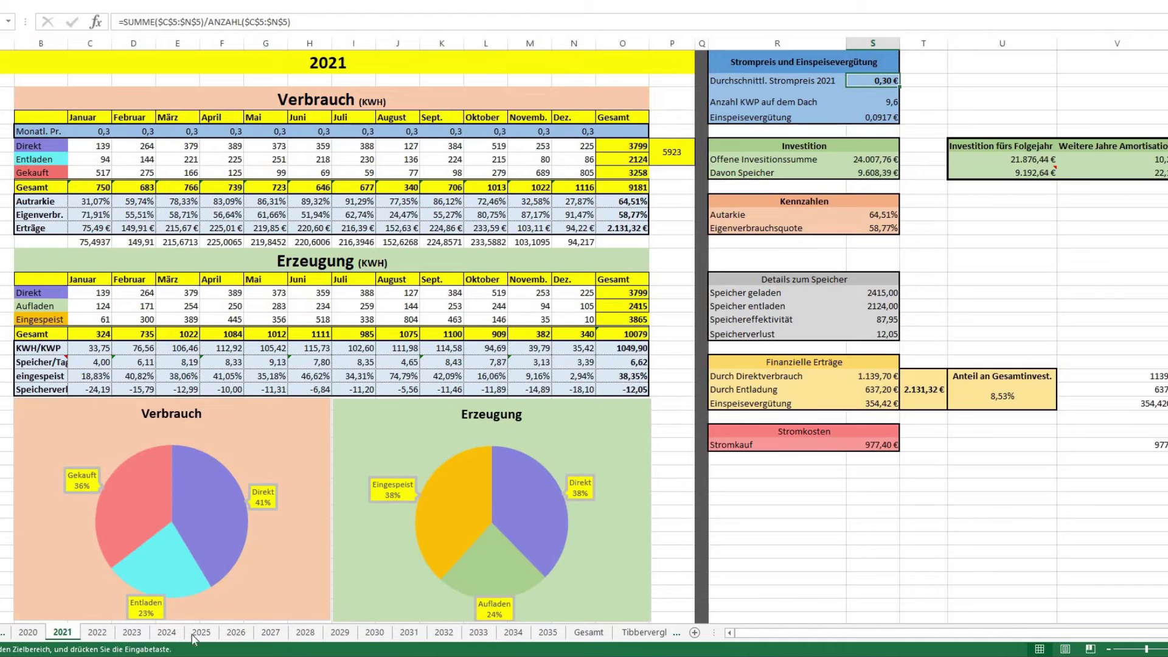
left_click(166, 633, "ctrl")
key("ctrl+Page_Down")
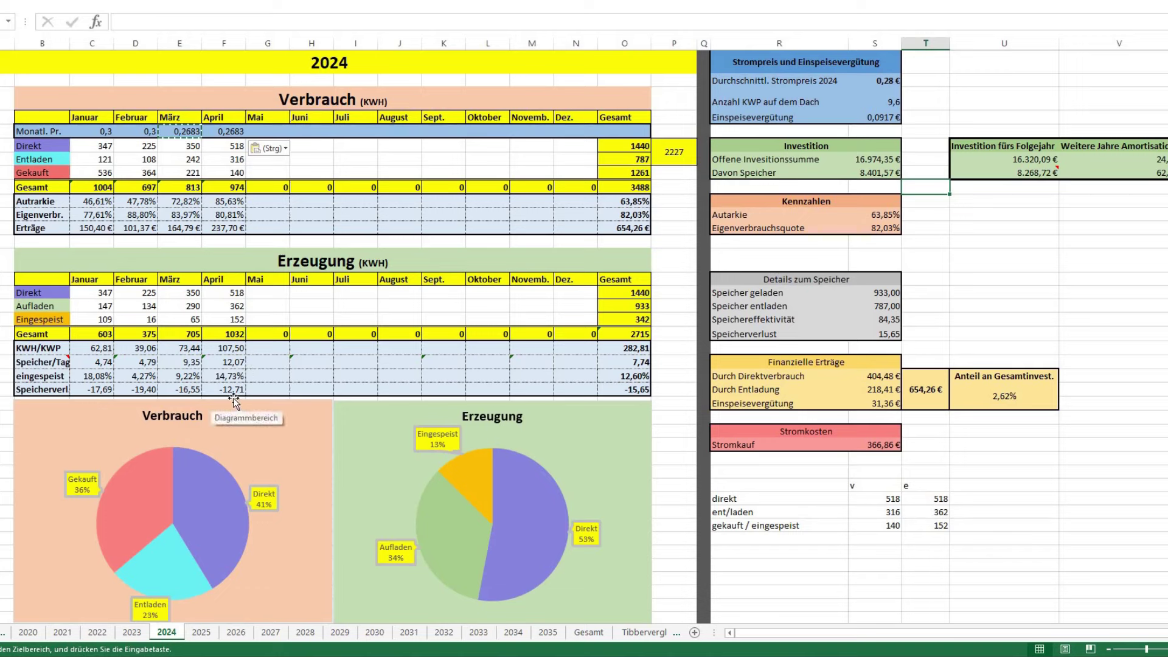
Compare April's Speicher/Tag, eingespeist and Speicherverlust rows across the 2021 to 2024 sheets, ending on 2024
left_click(132, 633)
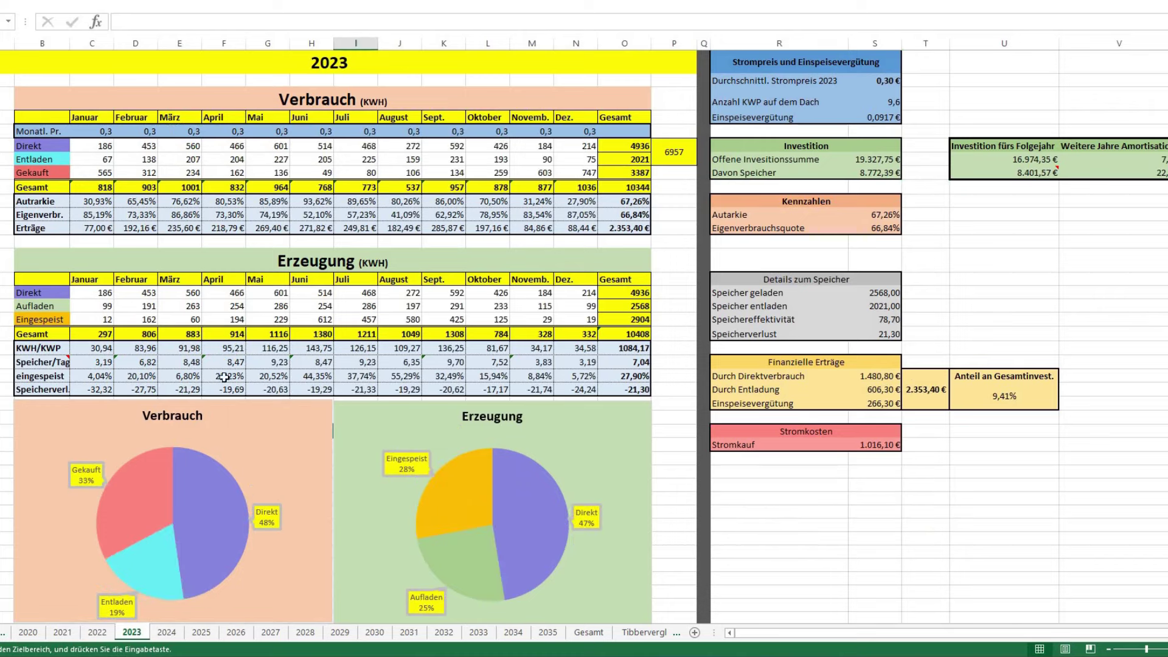
left_click(99, 634, "ctrl")
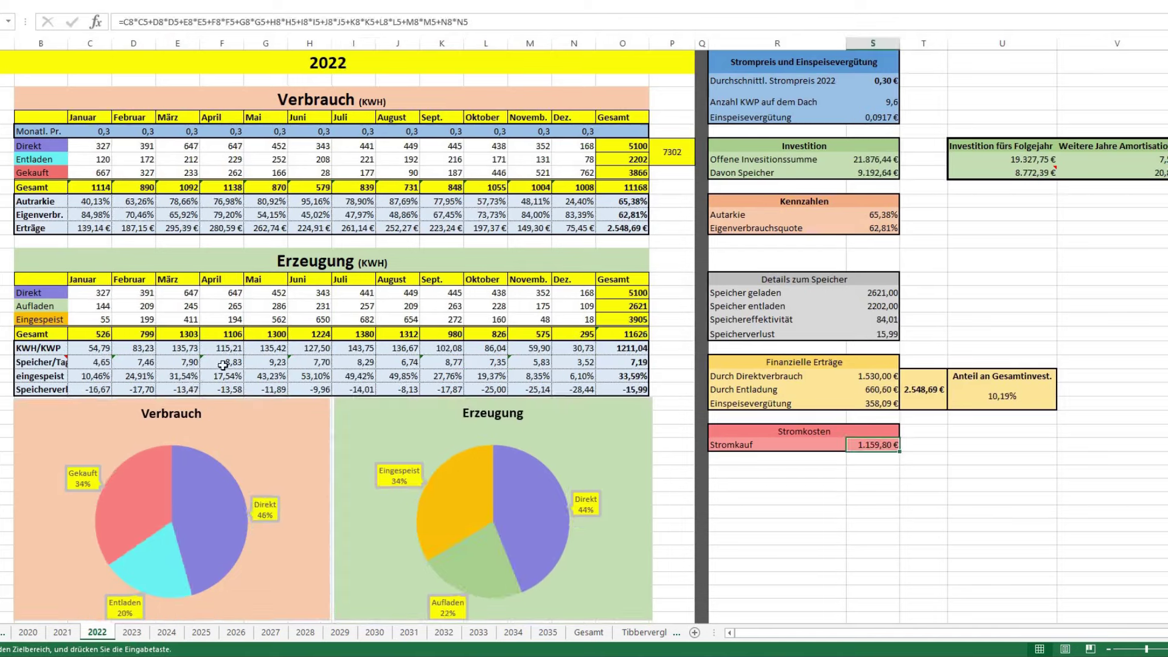
left_click(63, 633)
left_click(167, 633)
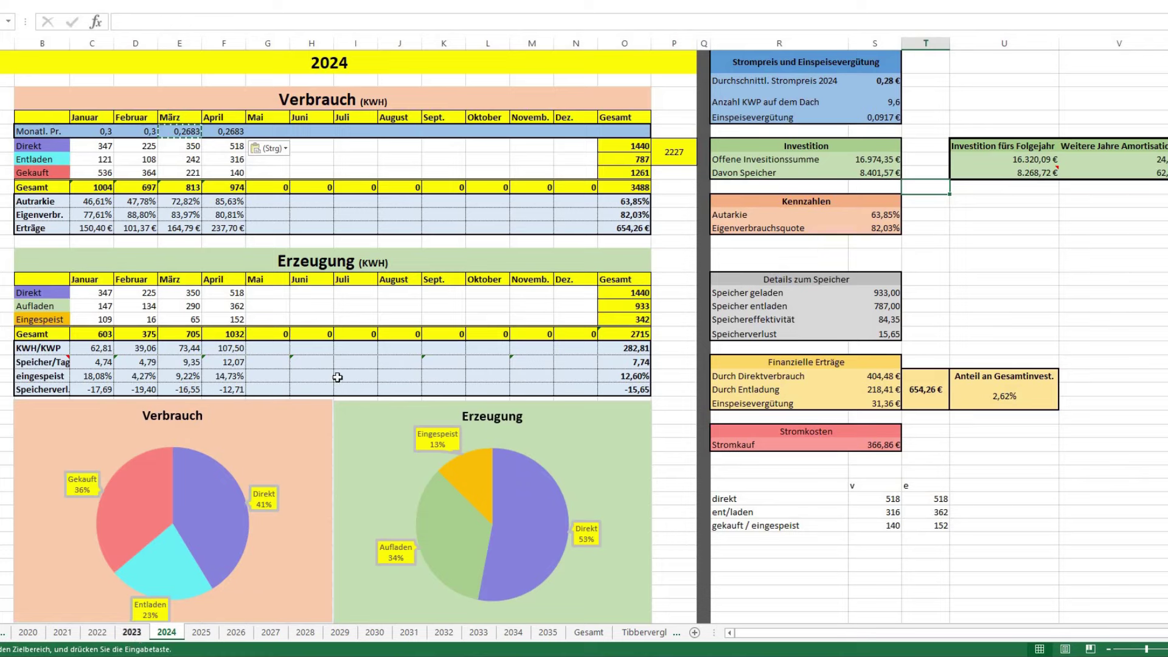
left_click(135, 633)
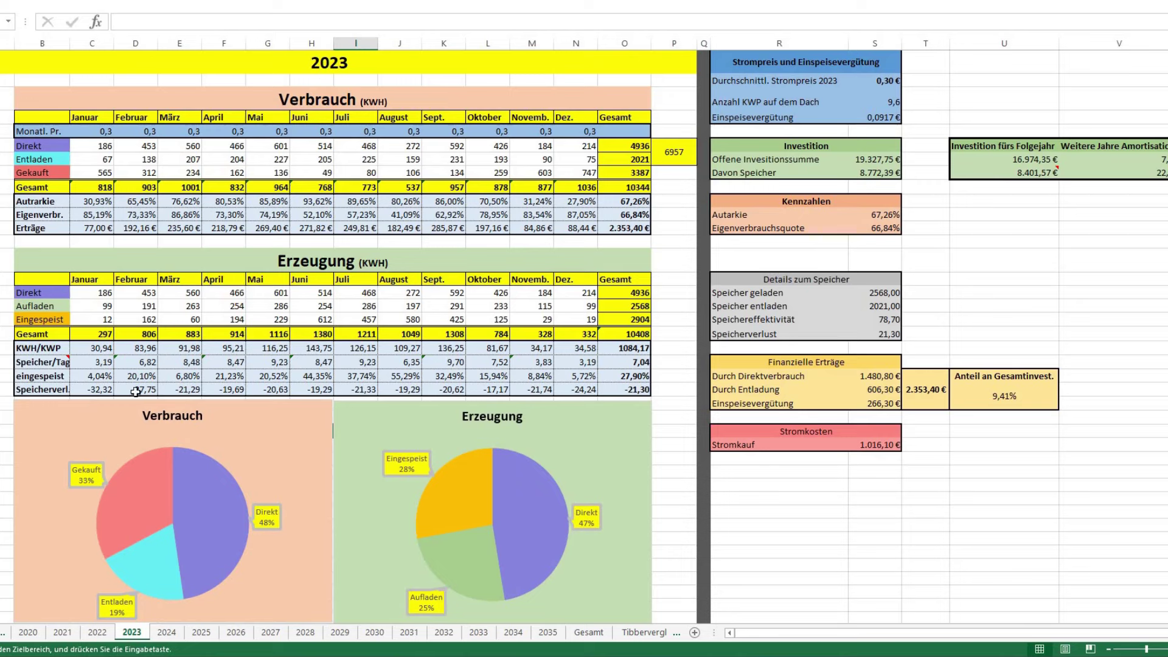
left_click(166, 632)
mouse_move(173, 458)
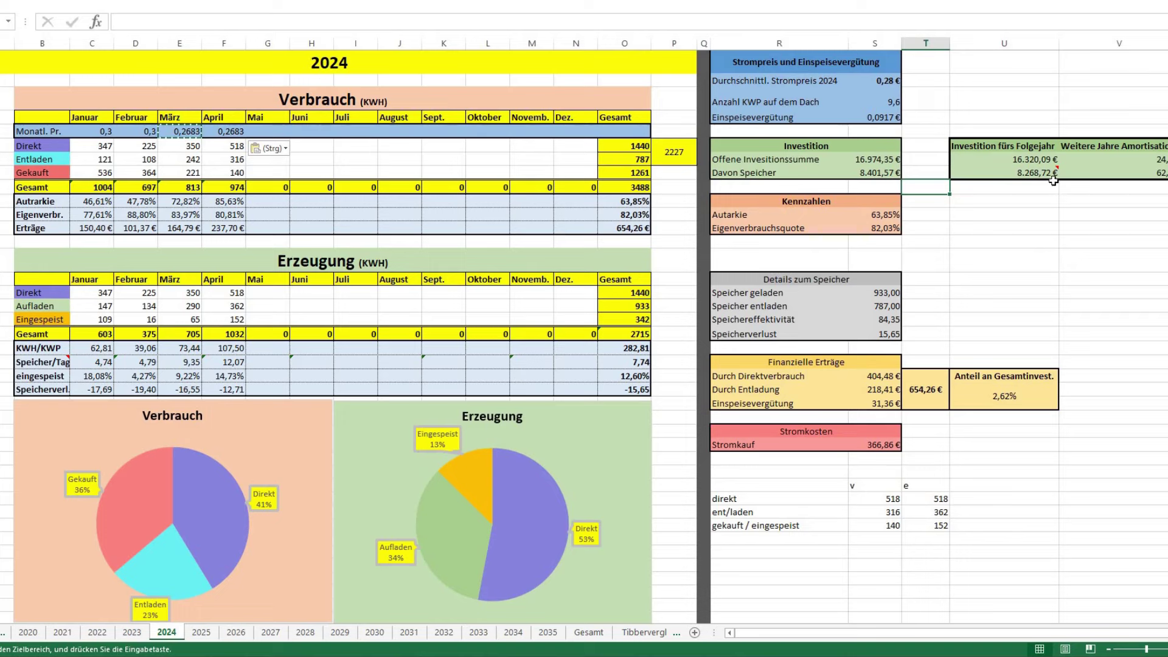
Try 1950 as the total of the 2024 Finanzielle Erträge and undo the entry to restore the sum formula
left_click(922, 402)
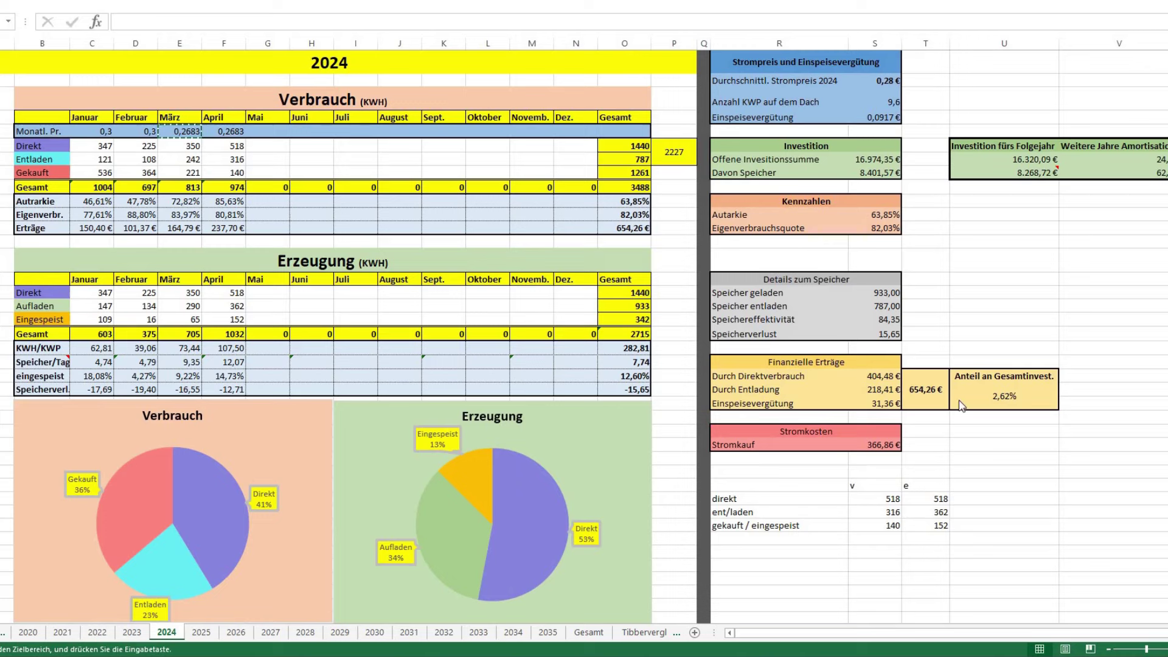
left_click(933, 396)
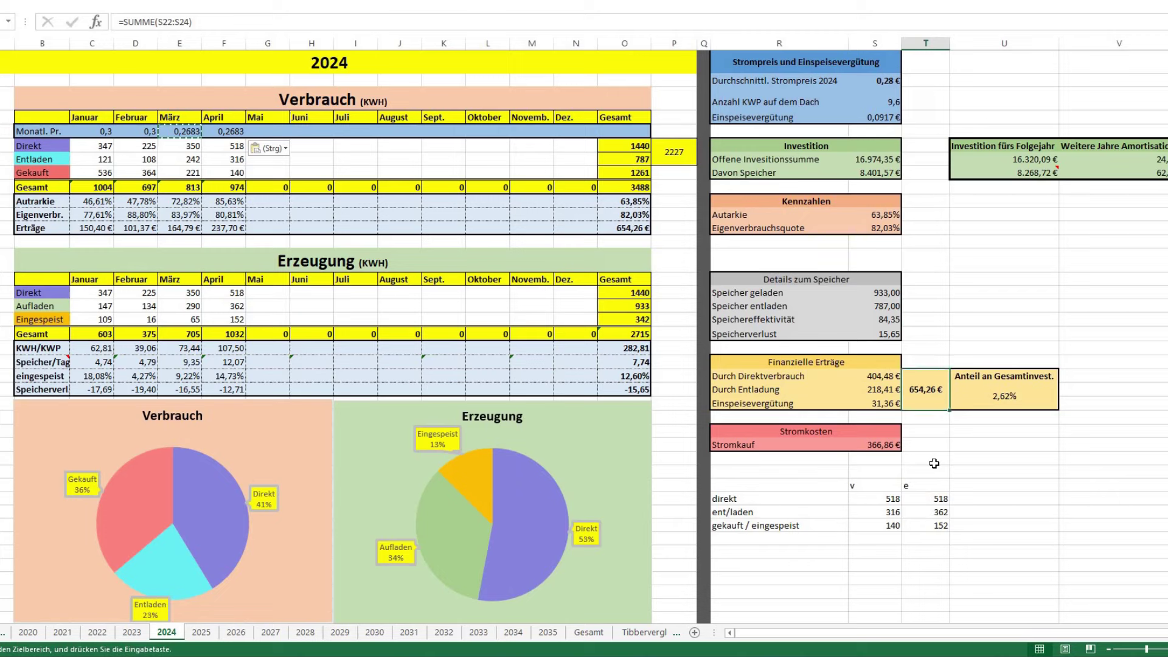
type("1950")
key("Return")
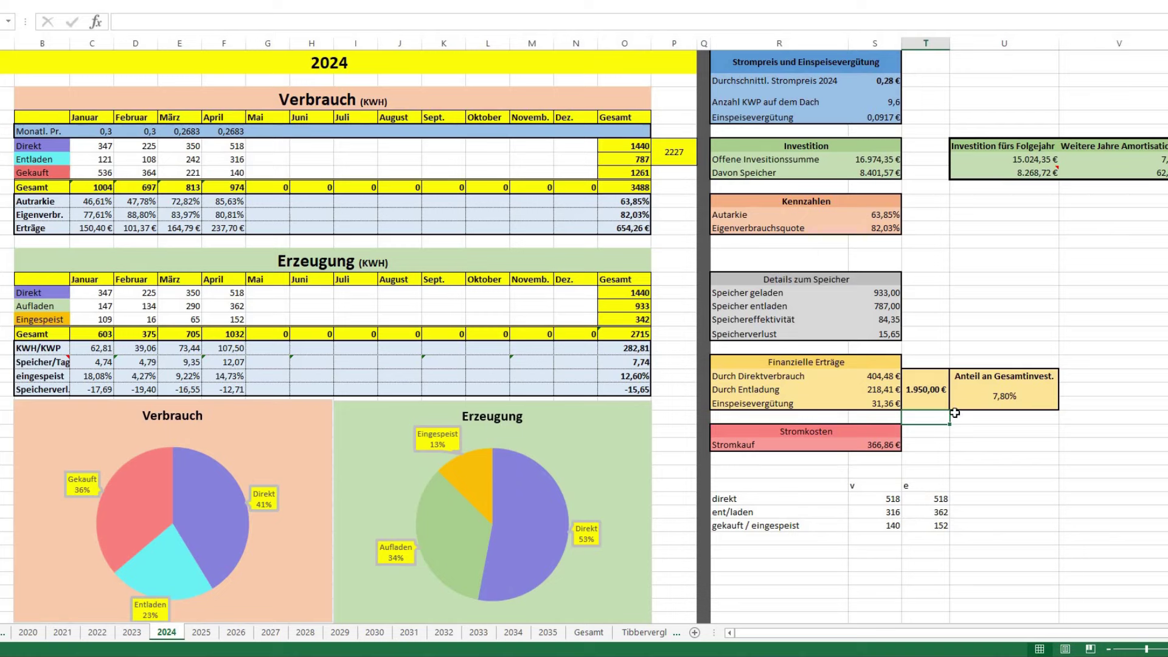
key("ctrl+z")
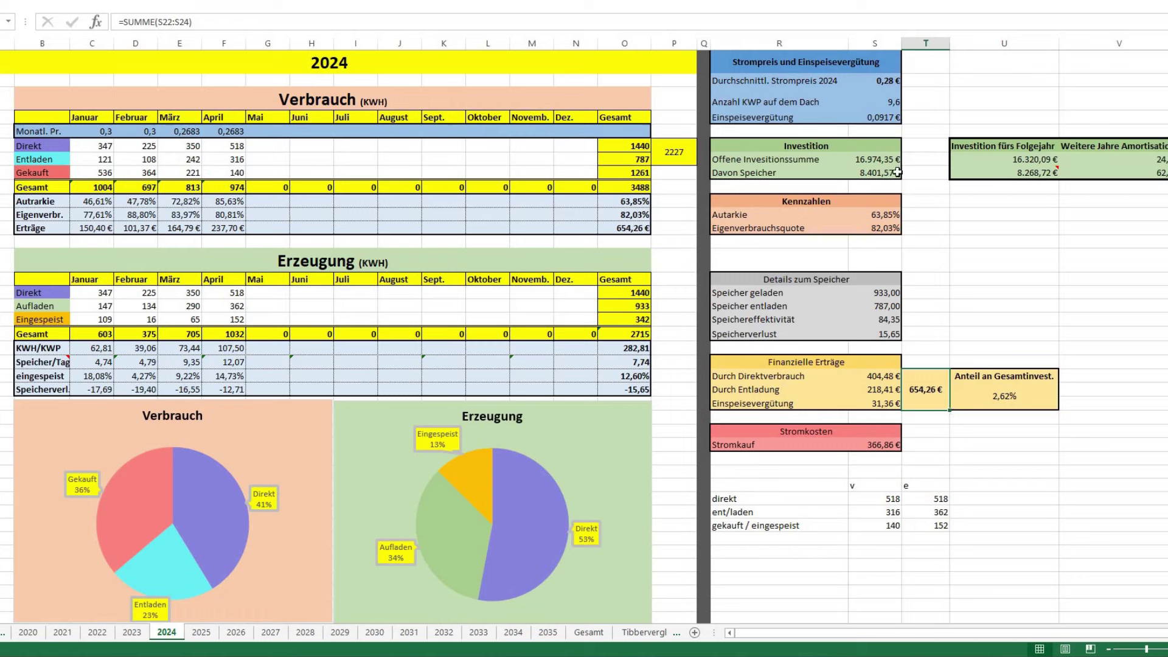
Examine the monthly consumption table by device below the pie charts in the 2024 sheet
left_click(28, 632)
scroll(473, 435, "down", 7)
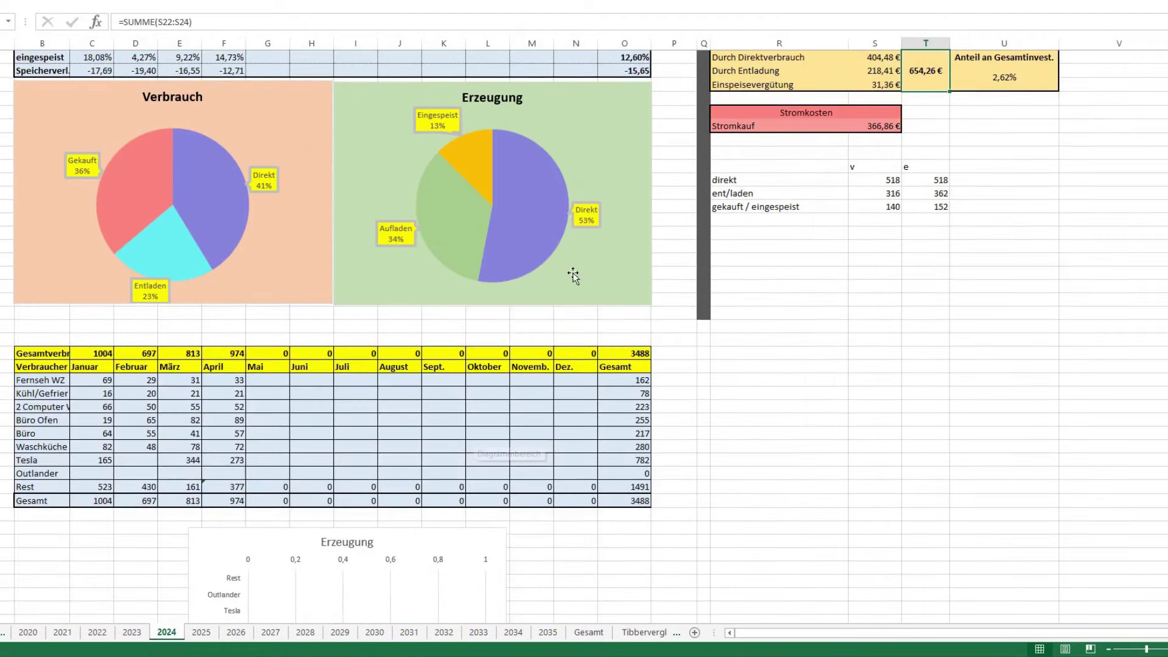
scroll(398, 429, "up", 2)
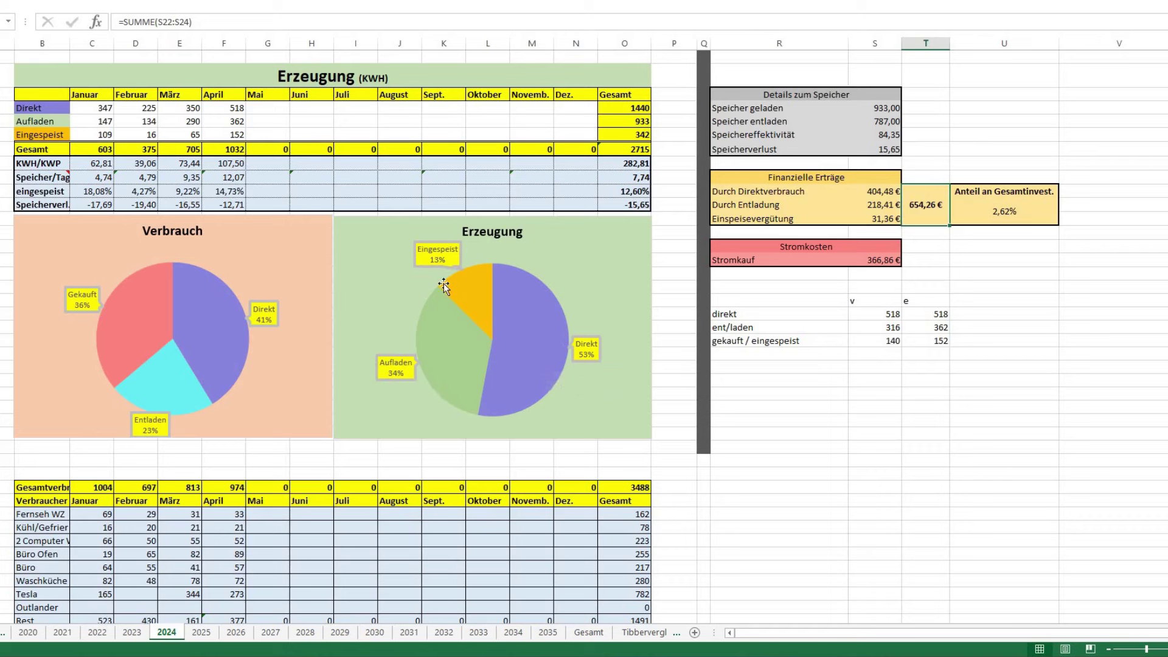
Check April's consumption for Fernseh WZ, Kühl/Gefrier, 2 Computer and Büro Ofen in the 2024 device table
mouse_move(210, 292)
mouse_move(182, 414)
scroll(302, 426, "down", 3)
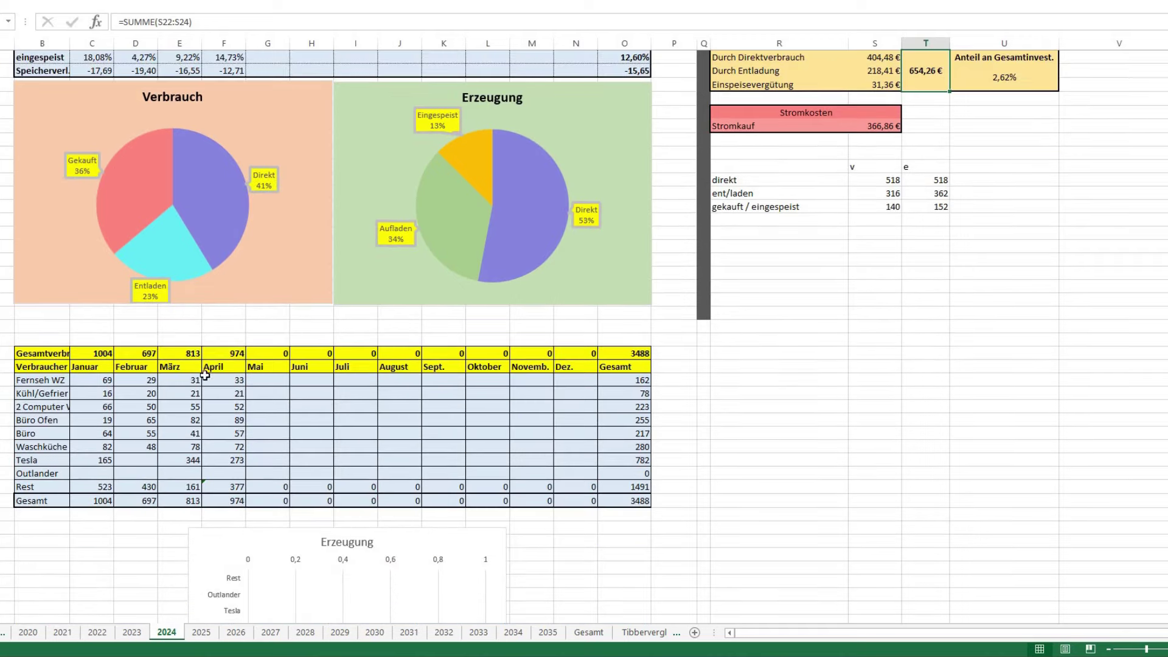
left_click(234, 382)
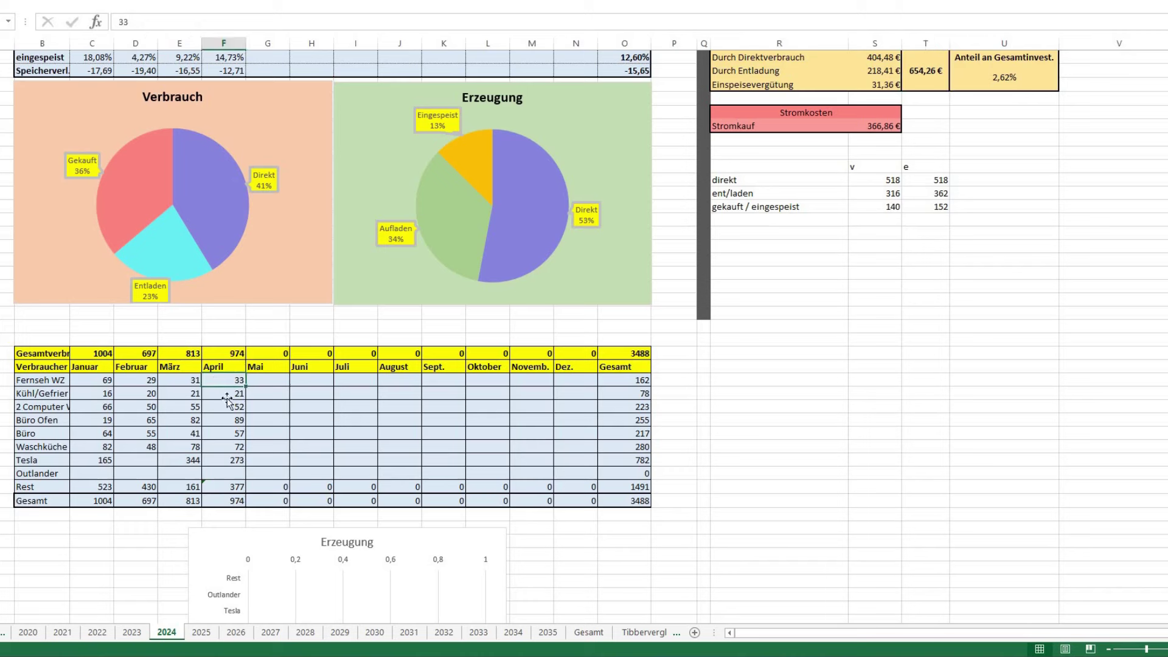
left_click(227, 396)
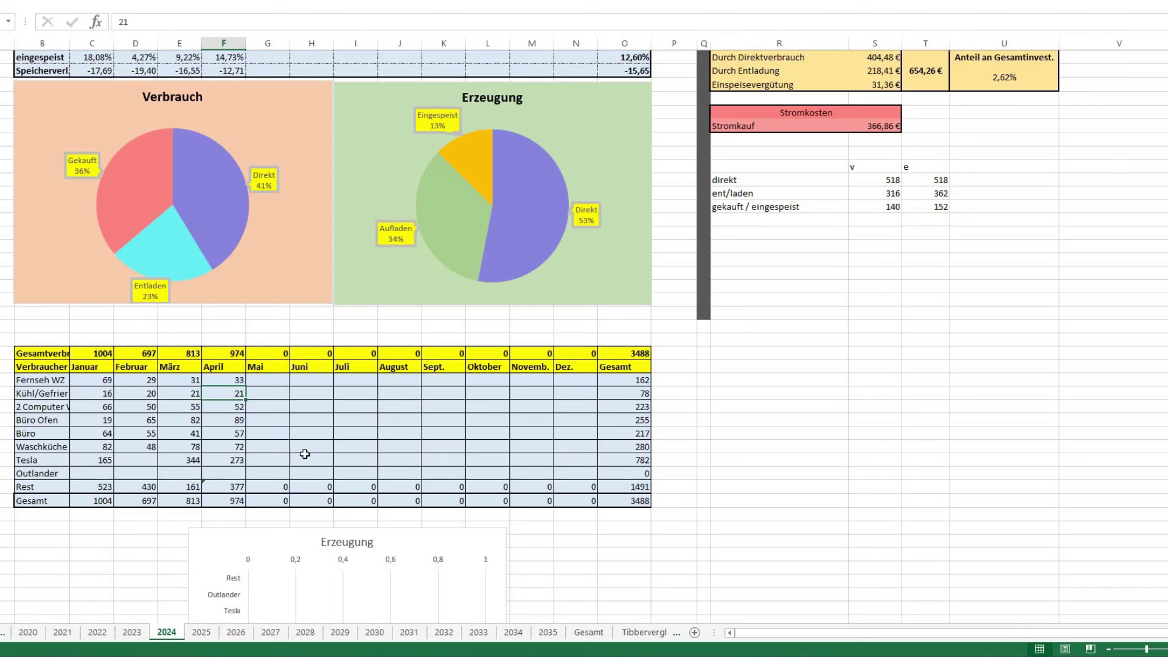
key("Down")
key("Down")
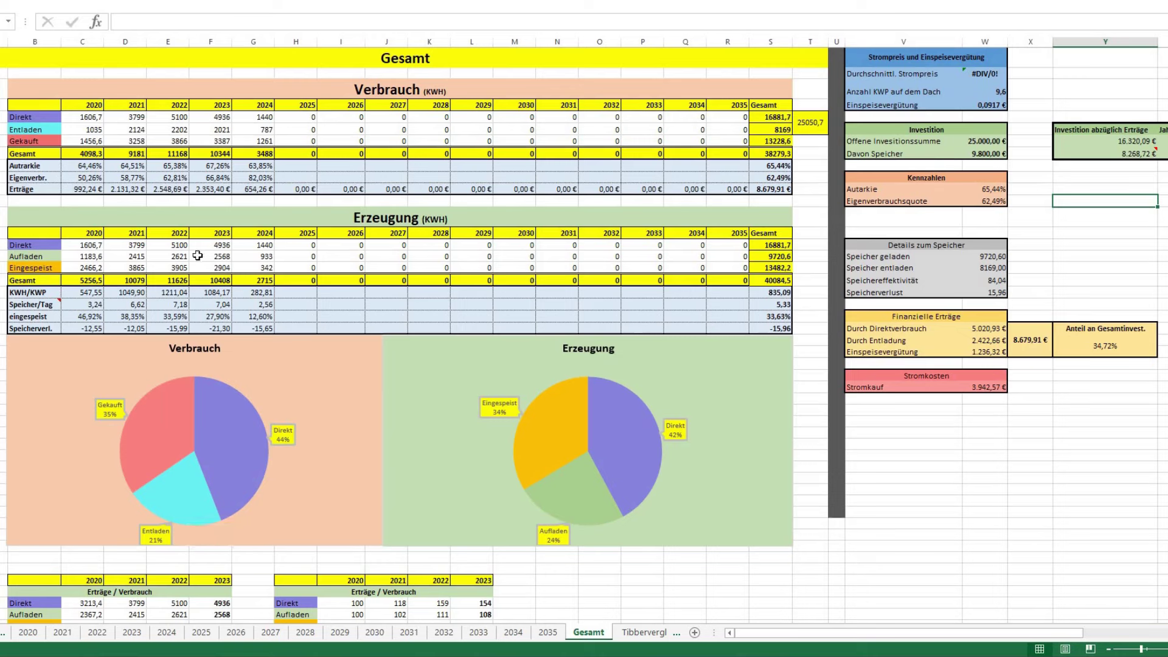
Compare the Autrarkie and Eigenverbrauch rows for 2020 to 2024 in the Gesamt sheet and review the Investition abzüglich Erträge and Amortisationszeit figures
left_click_drag(82, 164, 263, 167)
key("ctrl+c")
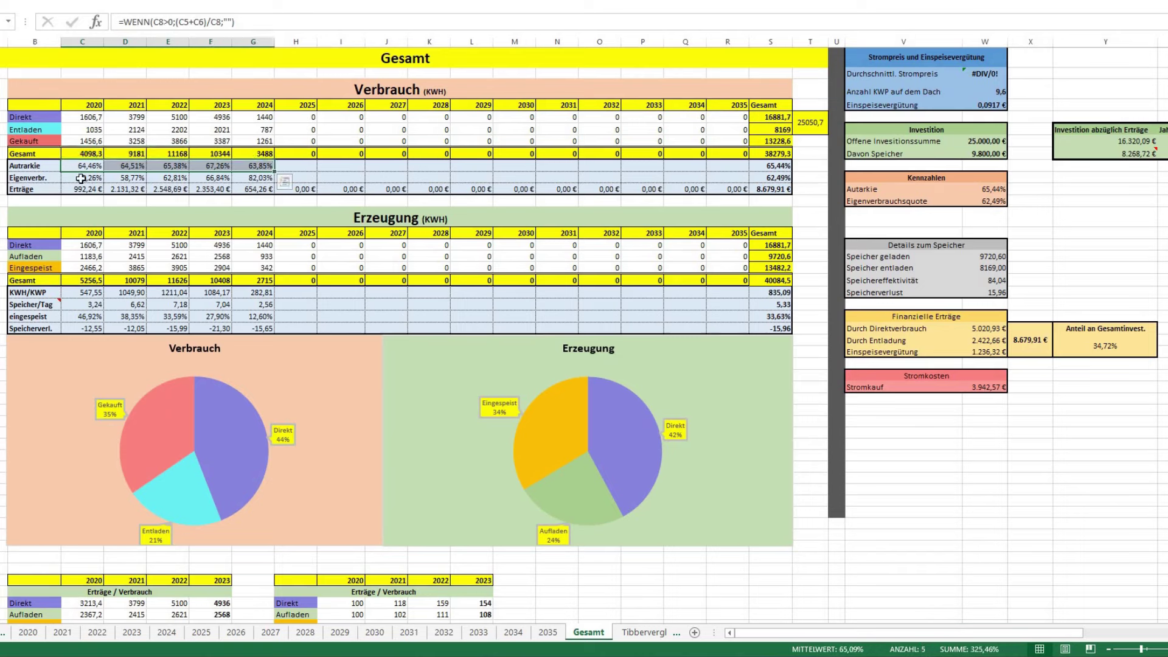
left_click_drag(82, 177, 261, 177)
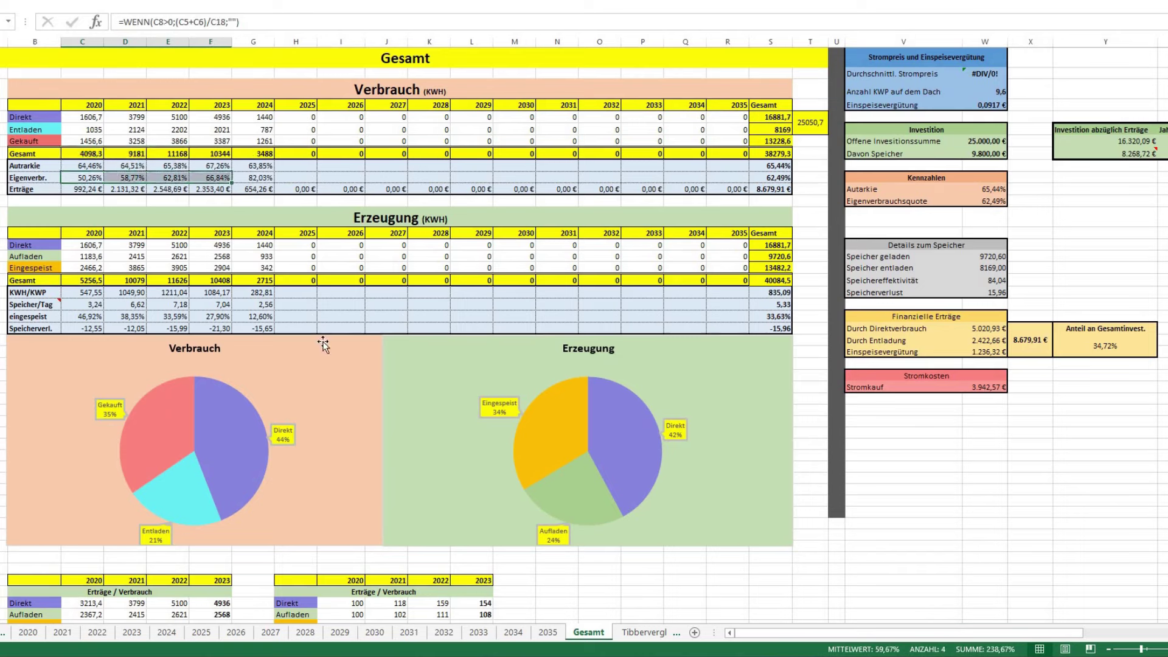
left_click(79, 179)
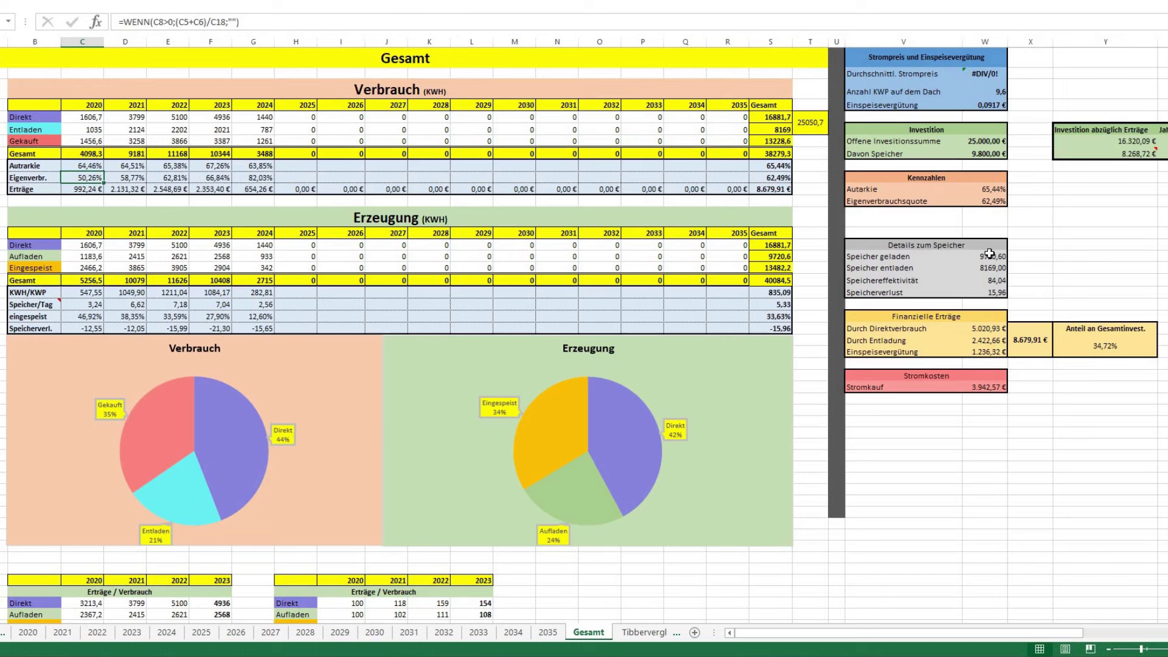
left_click_drag(813, 637, 957, 148)
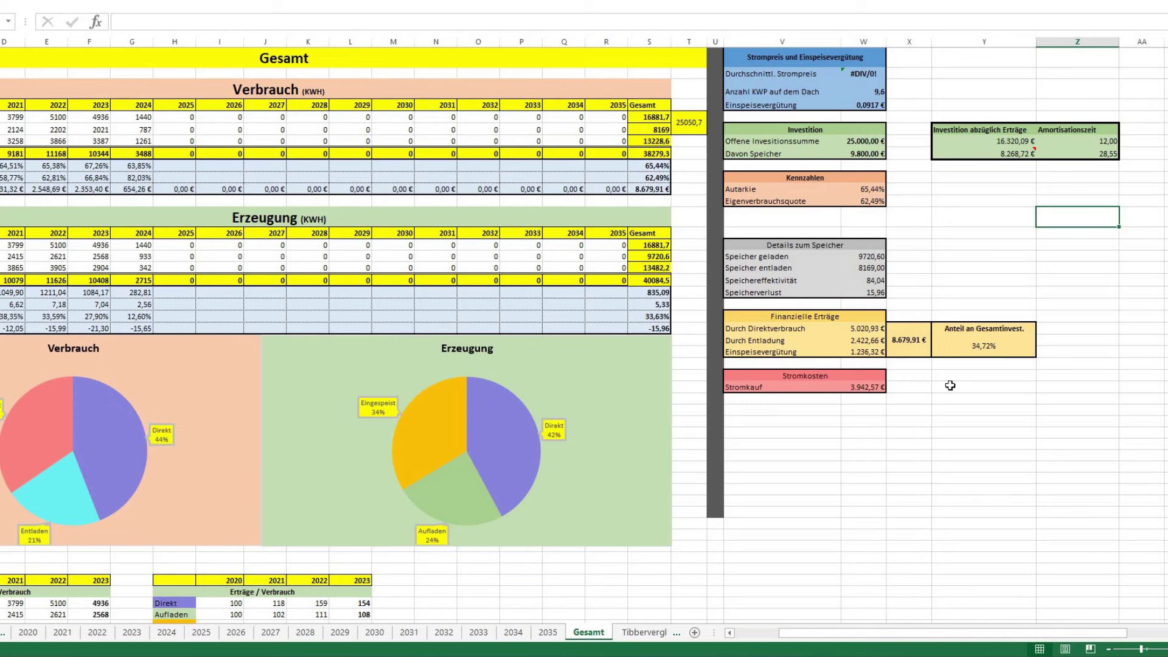
scroll(798, 501, "left", 2)
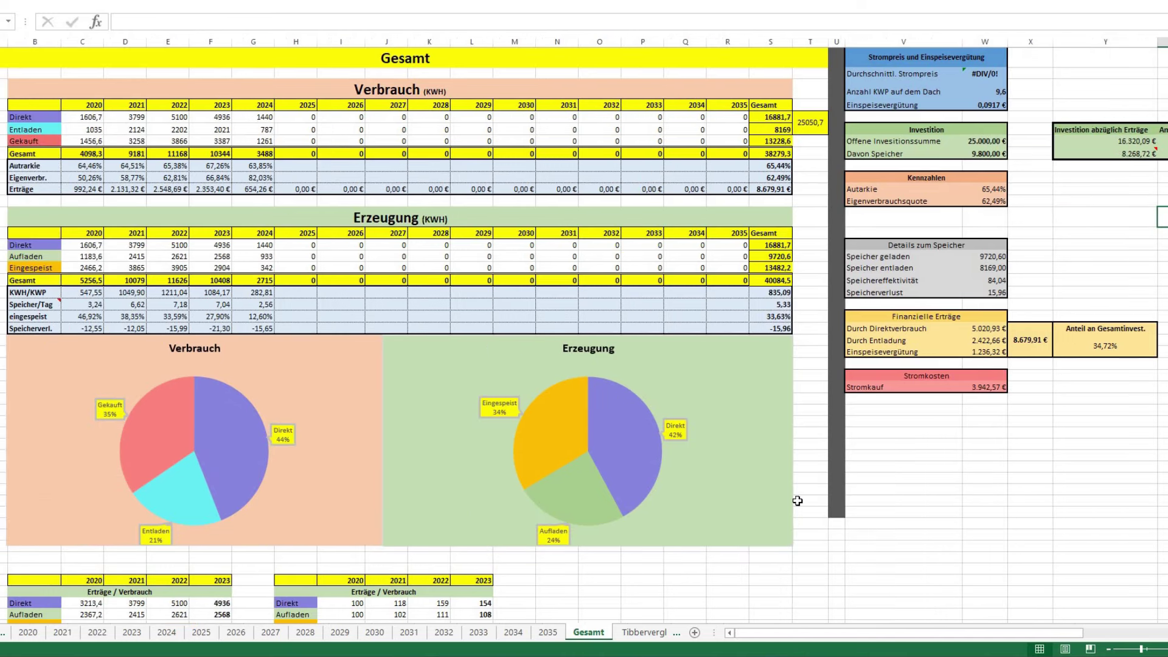